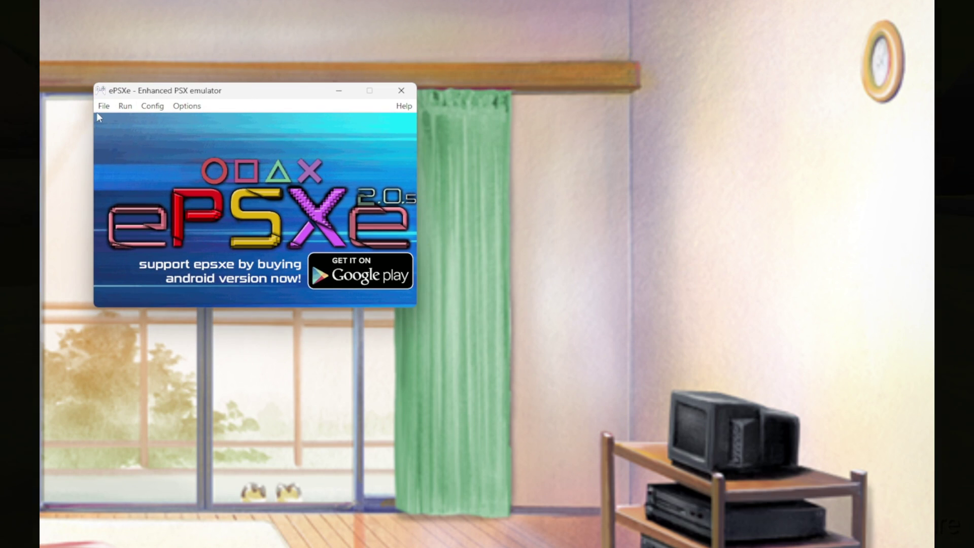
- Keep SpyroEdit 2.2 selected as ePSXe's video plugin
left_click(126, 105)
mouse_move(152, 106)
mouse_move(213, 120)
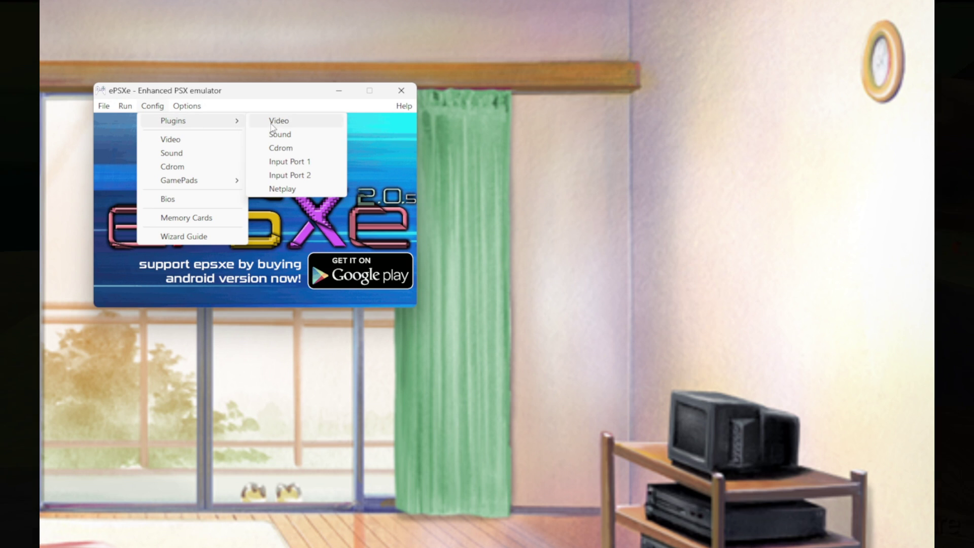
left_click(274, 122)
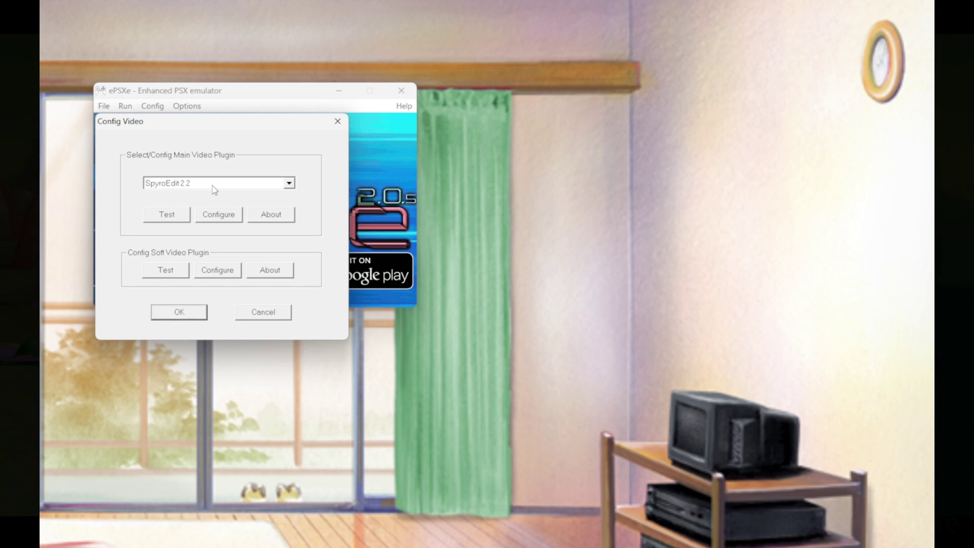
left_click(212, 185)
left_click(218, 182)
- Review and accept the SpyroEdit 2.2 renderer settings, then begin Run ISO to choose a game image
left_click(221, 218)
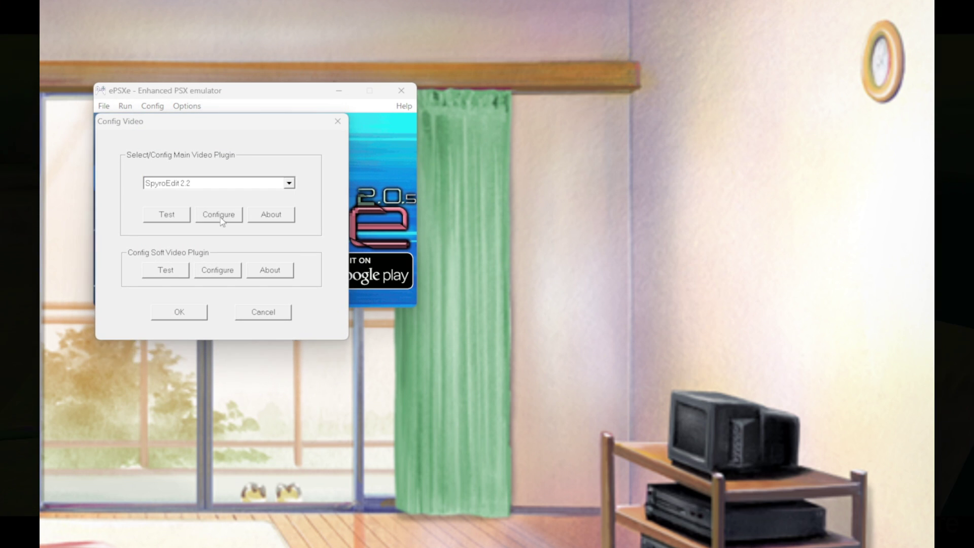
left_click_drag(262, 140, 514, 81)
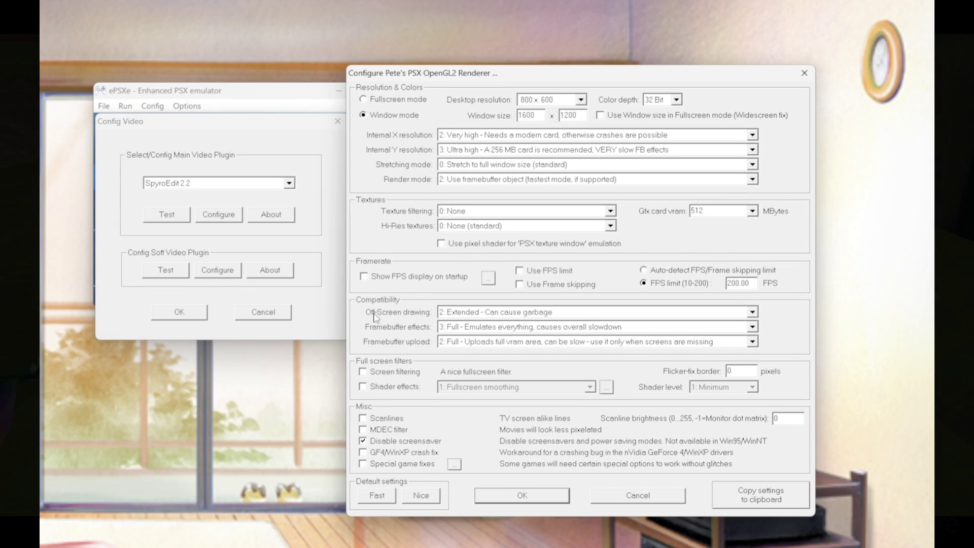
left_click(514, 500)
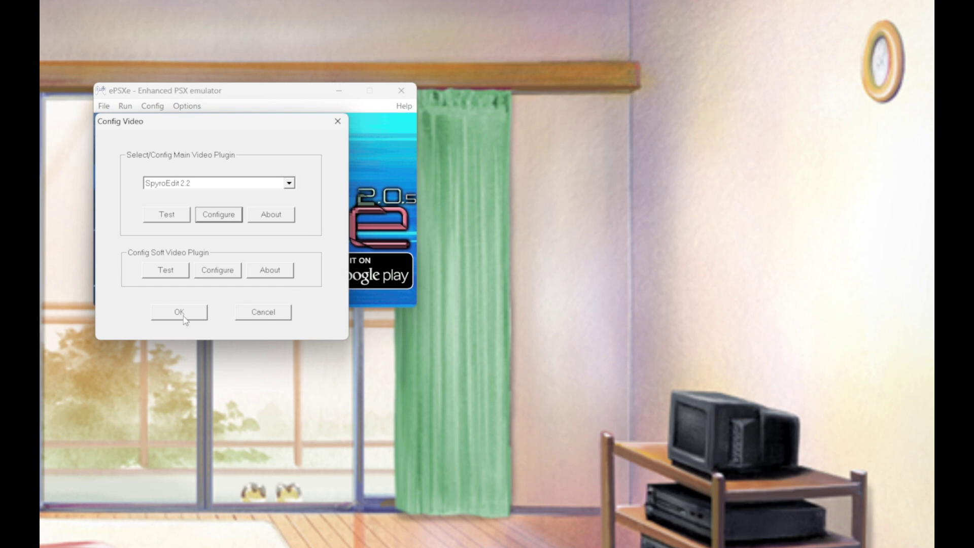
left_click(182, 313)
left_click(124, 106)
left_click(133, 134)
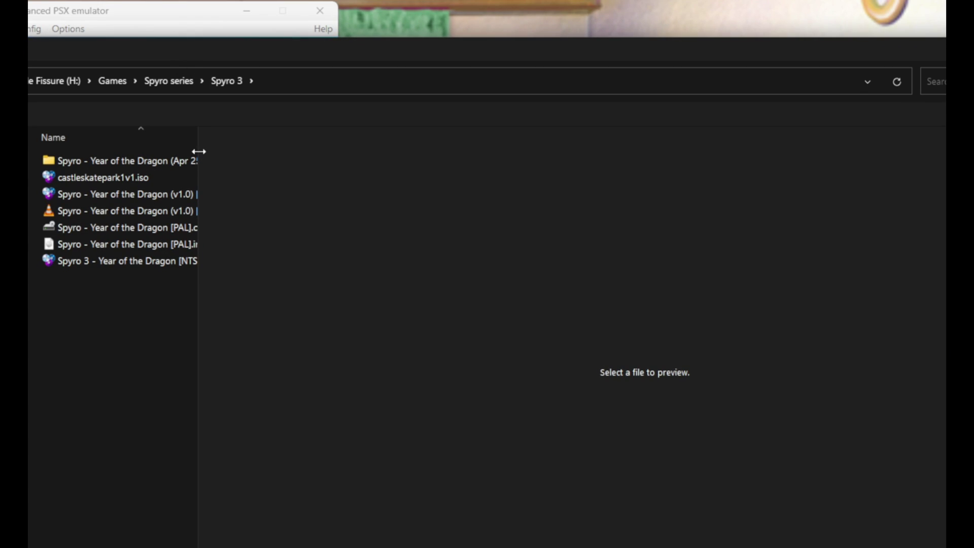
- Boot the Spyro 3 – Year of the Dragon NTSC image and save its scene textures to file
left_click_drag(200, 153, 402, 155)
left_click(210, 261)
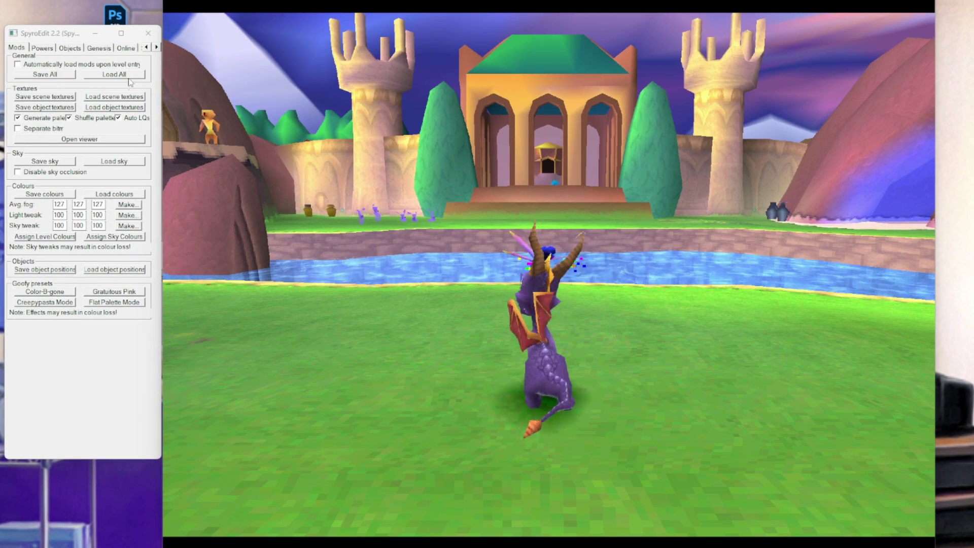
left_click(50, 98)
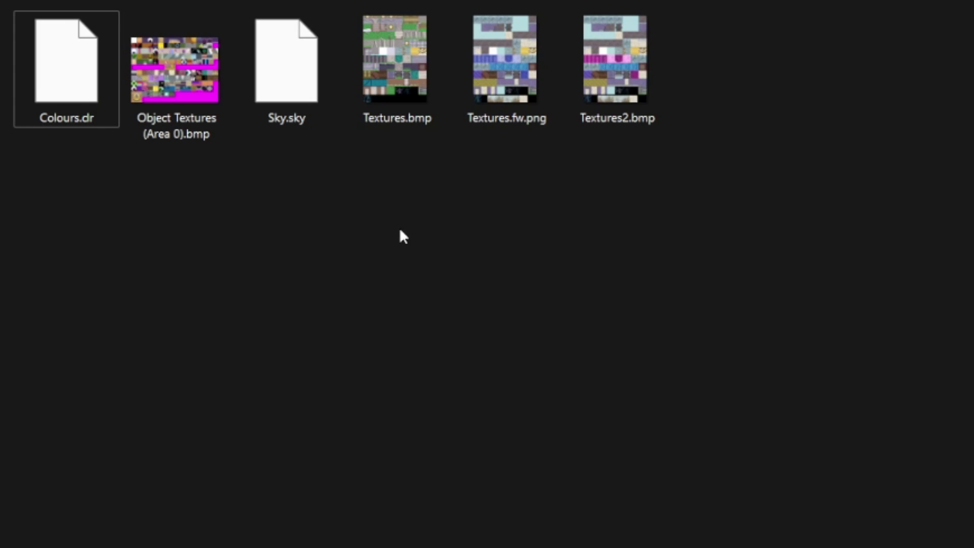
- Open the exported Textures.bmp in Photoshop from the SpyroEdit output folder
double_click(413, 64)
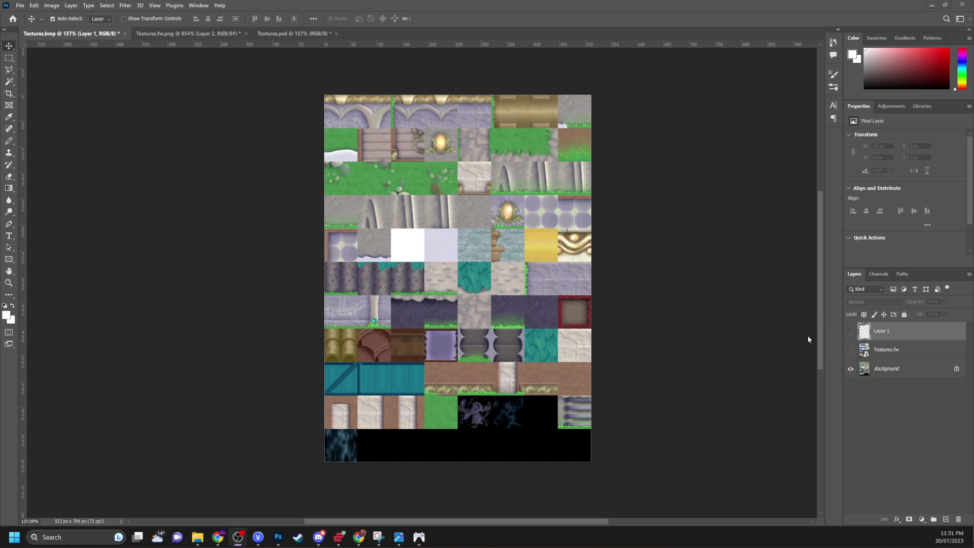
- Line up the ice strip at the top-left in Textures.fw.png, undoing an accidental nudge
left_click(181, 32)
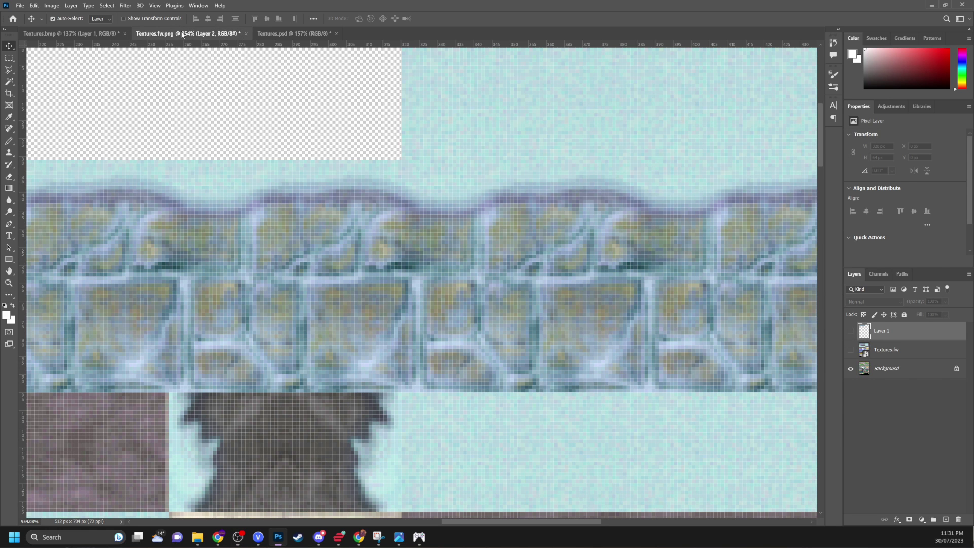
scroll(446, 232, "down", 10)
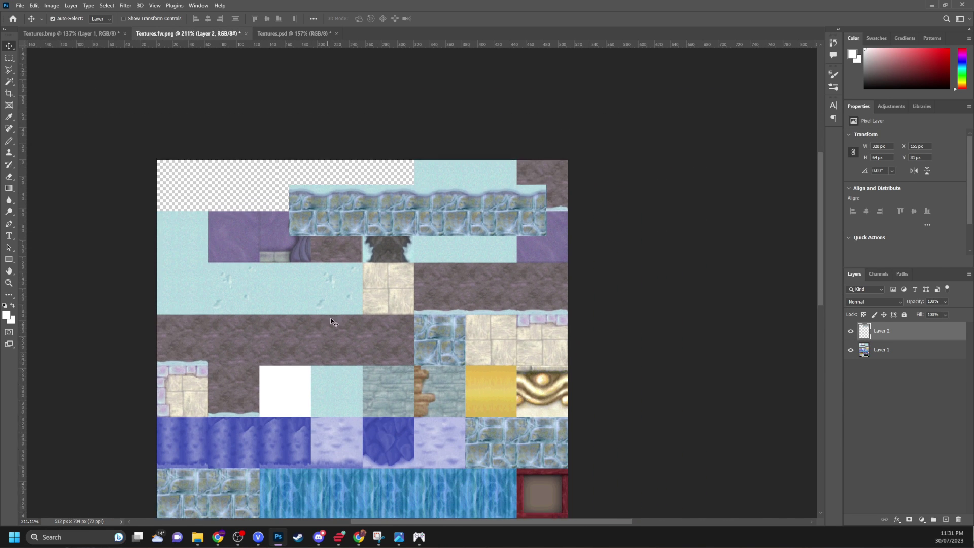
left_click_drag(344, 206, 237, 182)
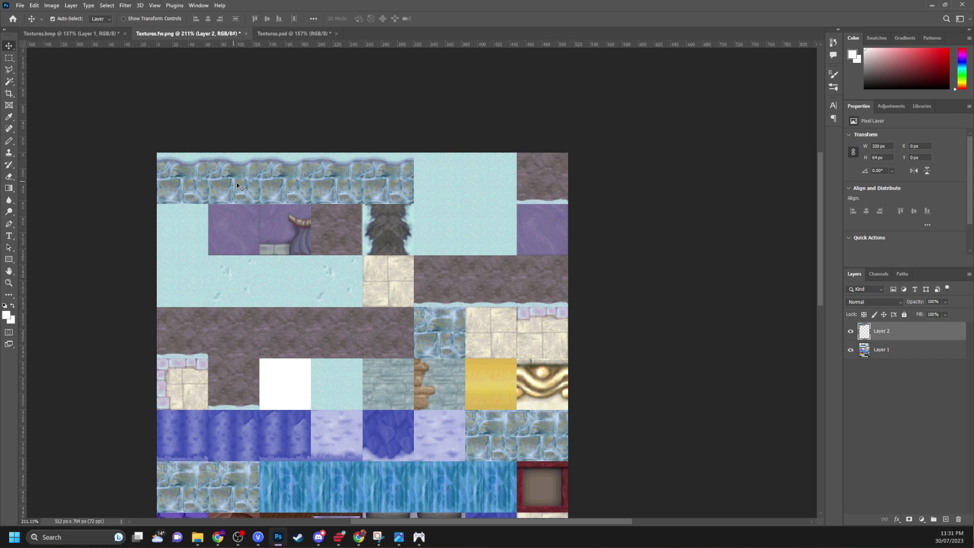
scroll(301, 206, "down", 2)
scroll(301, 206, "down", 2)
scroll(325, 284, "down", 2)
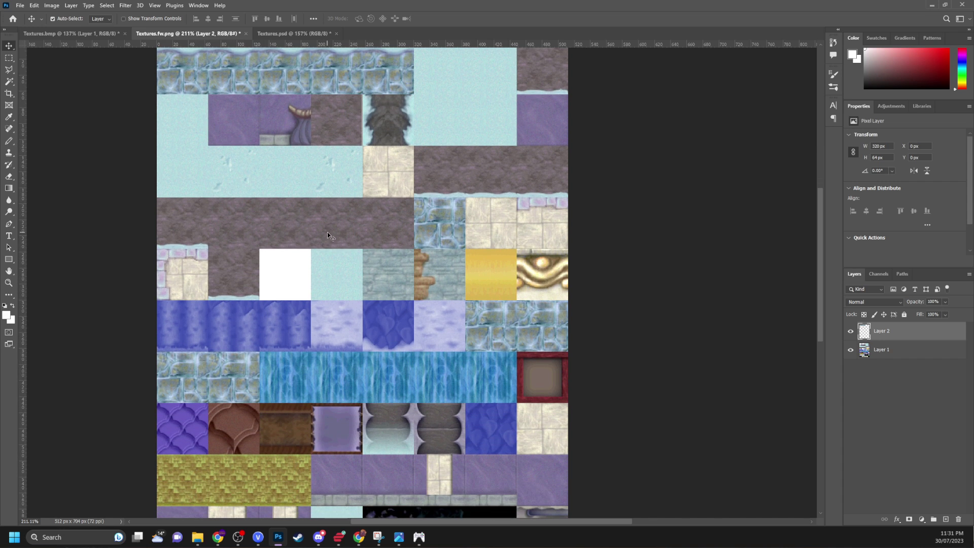
left_click(71, 34)
left_click(181, 32)
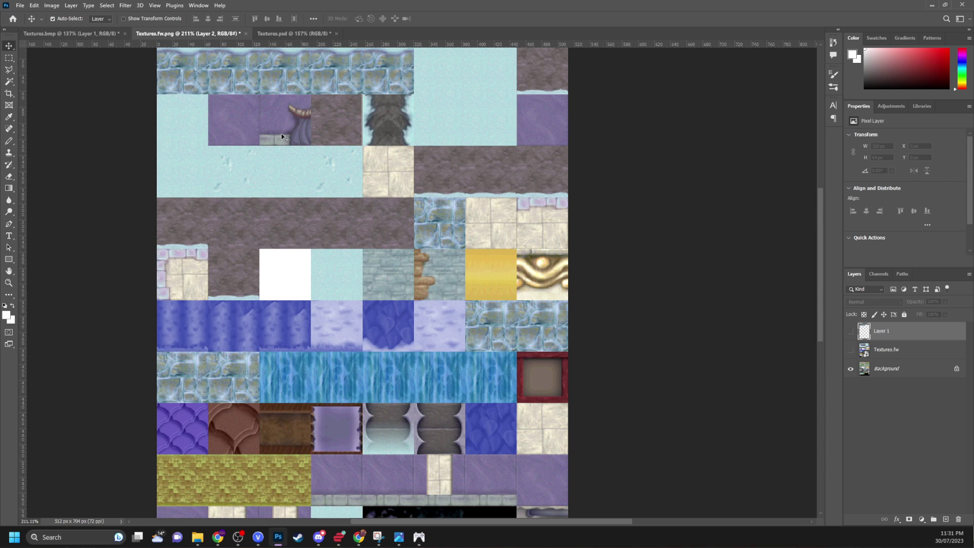
scroll(270, 305, "down", 2)
scroll(265, 279, "up", 5)
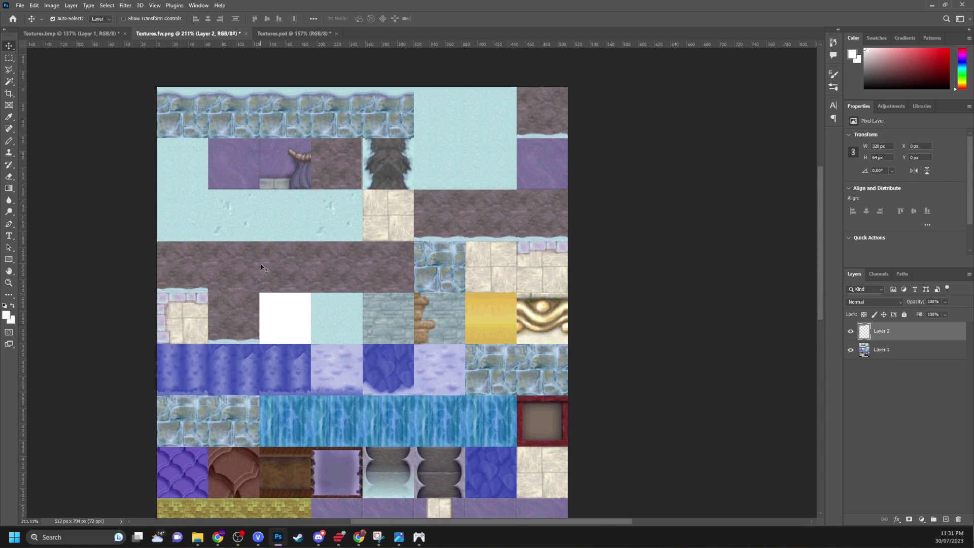
left_click_drag(244, 147, 273, 150)
key("ctrl+z")
- On Textures.bmp, show Layer 1 and move the 320×64 ice strip to X 0, Y 0
left_click(68, 33)
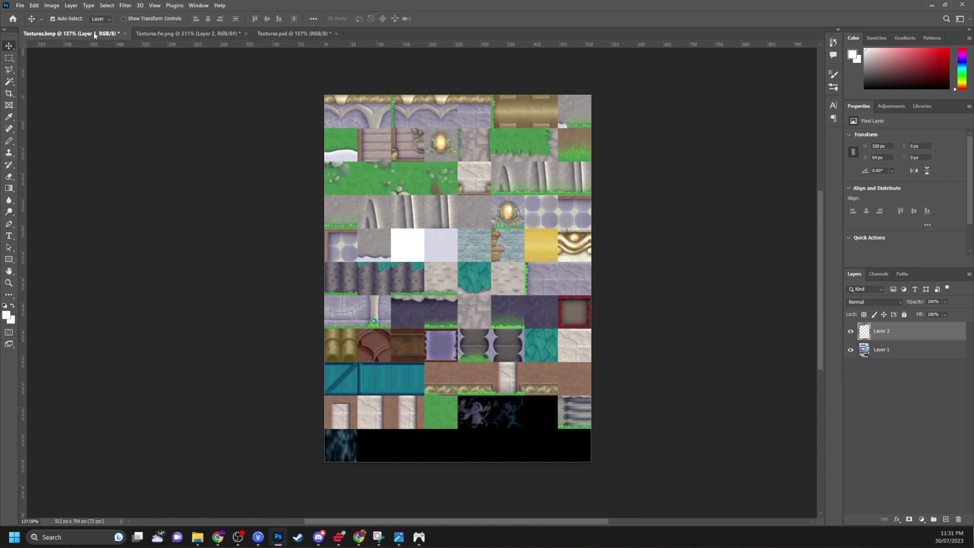
left_click(851, 331)
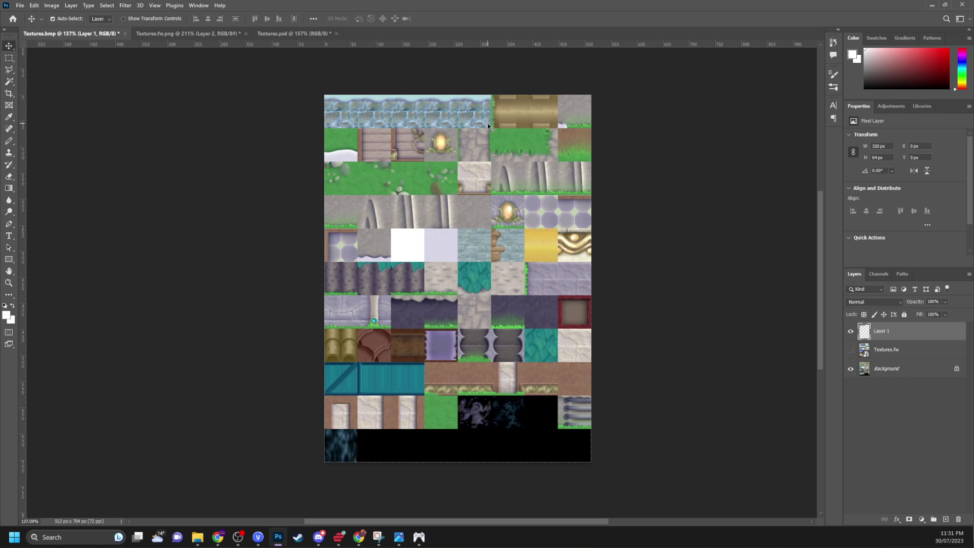
mouse_move(396, 118)
left_mouse_down()
mouse_move(395, 134)
mouse_move(396, 117)
left_mouse_up()
left_click_drag(428, 110, 431, 173)
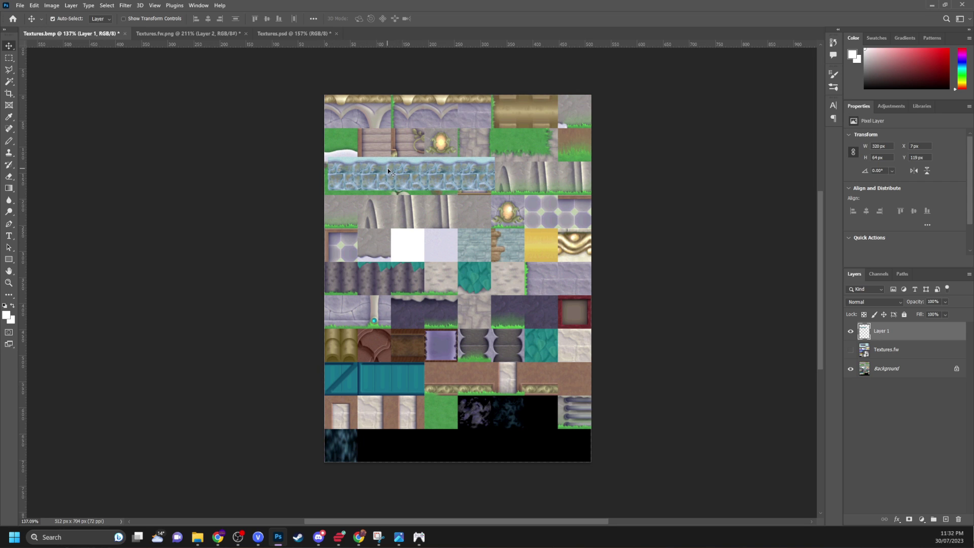
left_click_drag(388, 172, 378, 108)
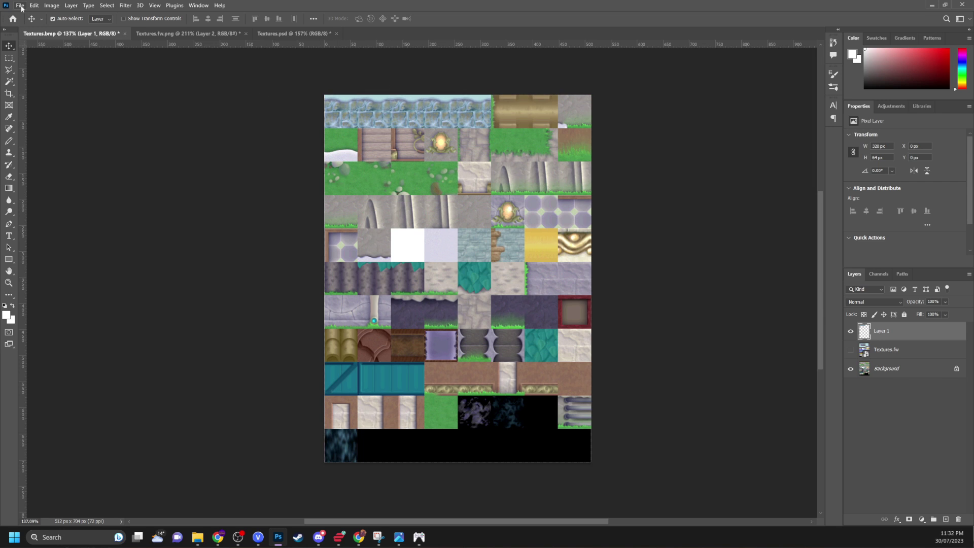
- Save a copy that replaces Textures.bmp, choosing 16 Bit in BMP Options
left_click(21, 6)
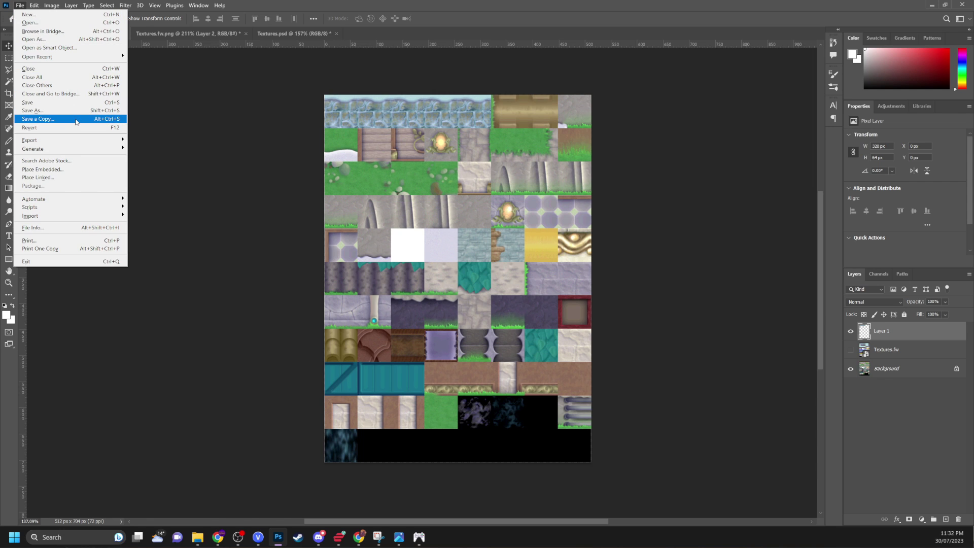
left_click(75, 120)
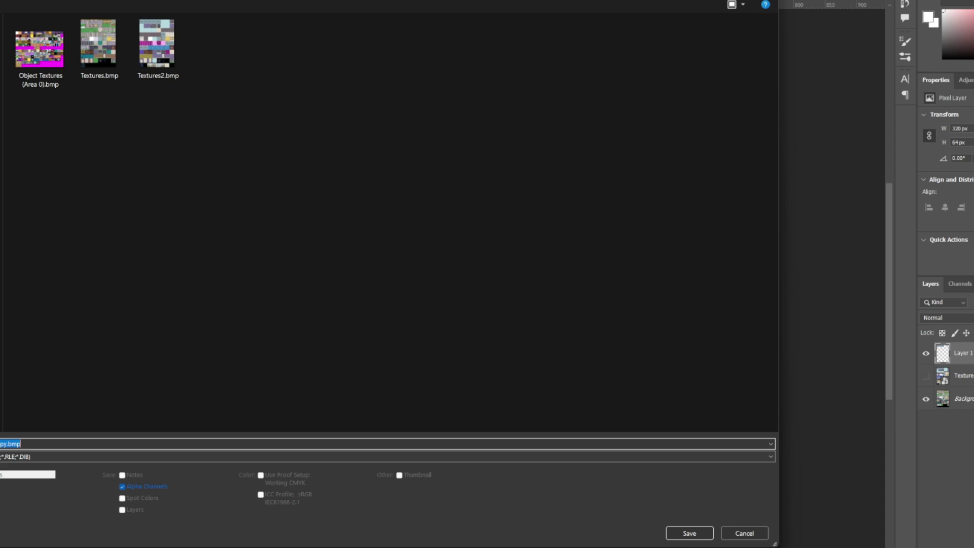
left_click(102, 47)
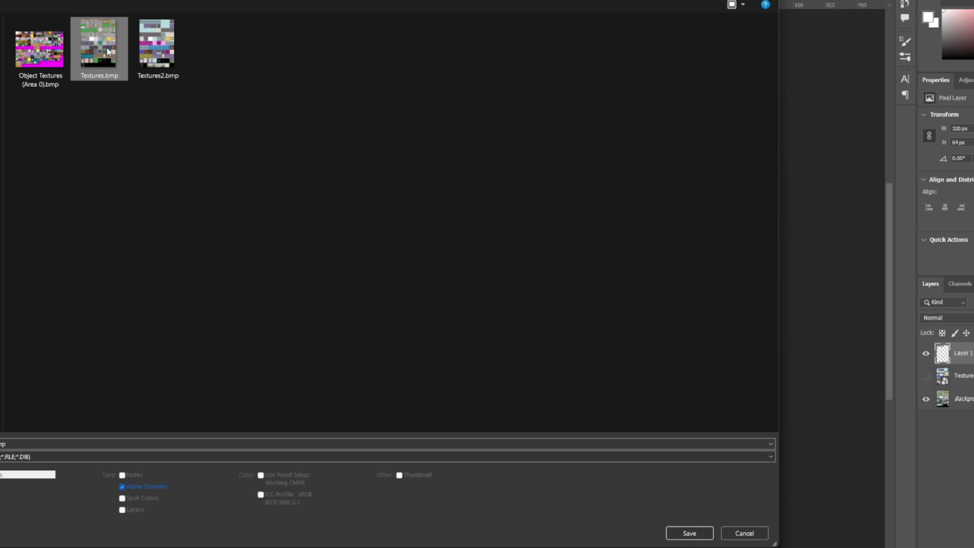
double_click(107, 48)
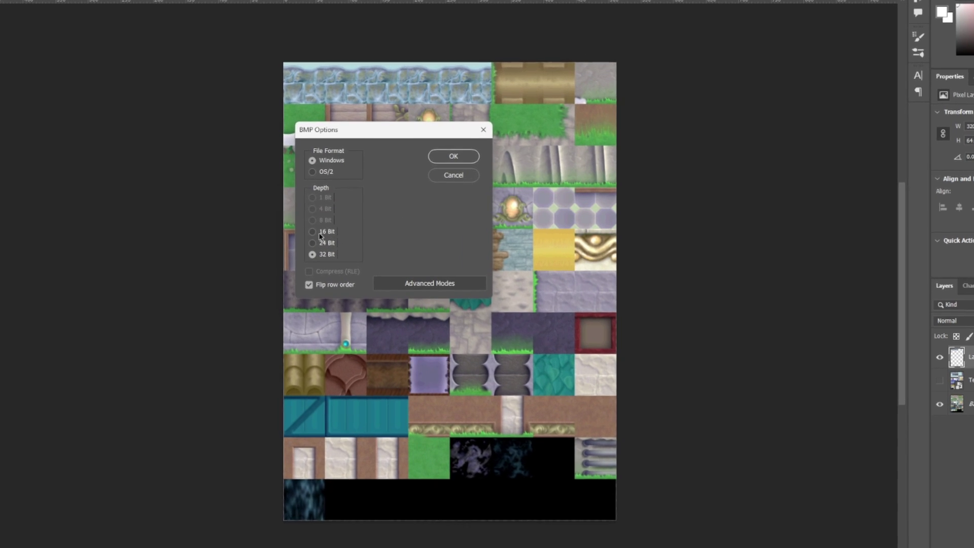
left_click(312, 231)
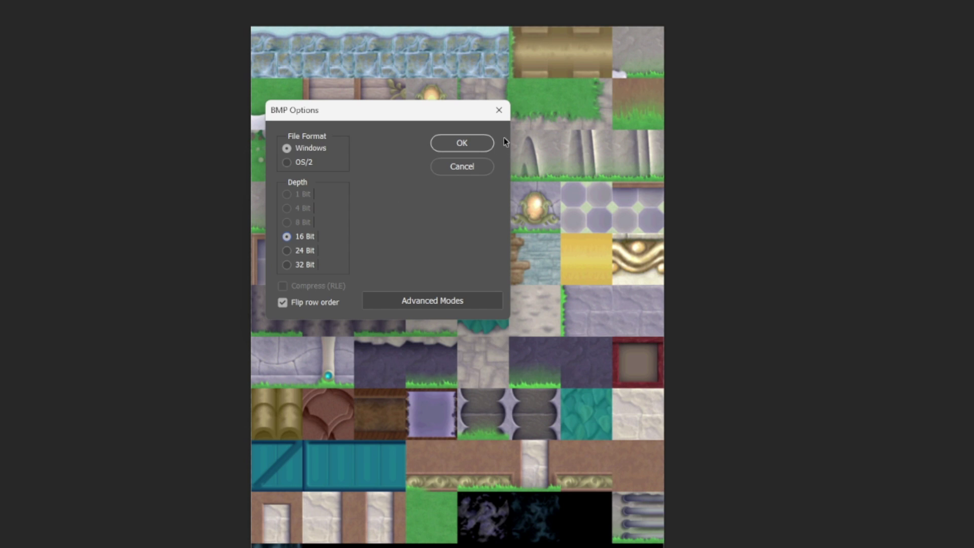
left_click(477, 144)
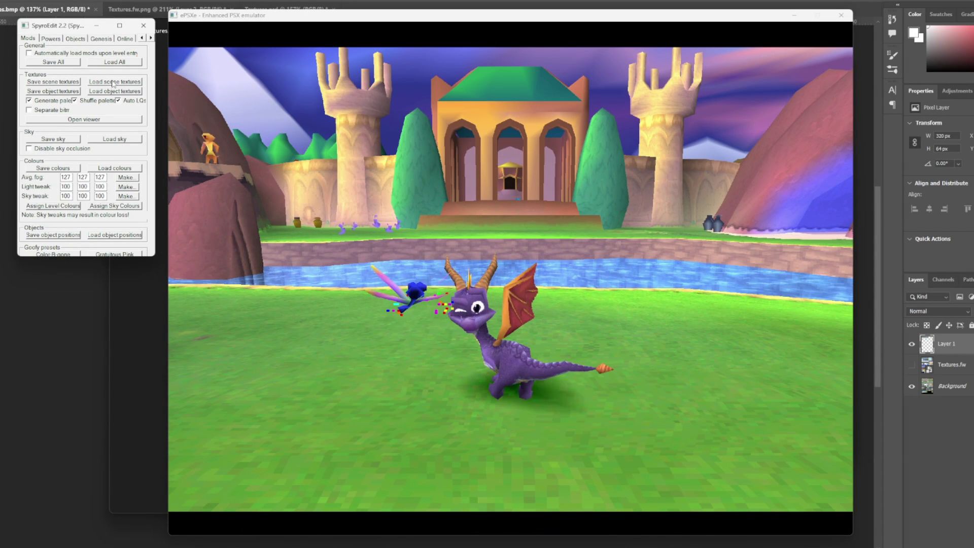
left_click(114, 82)
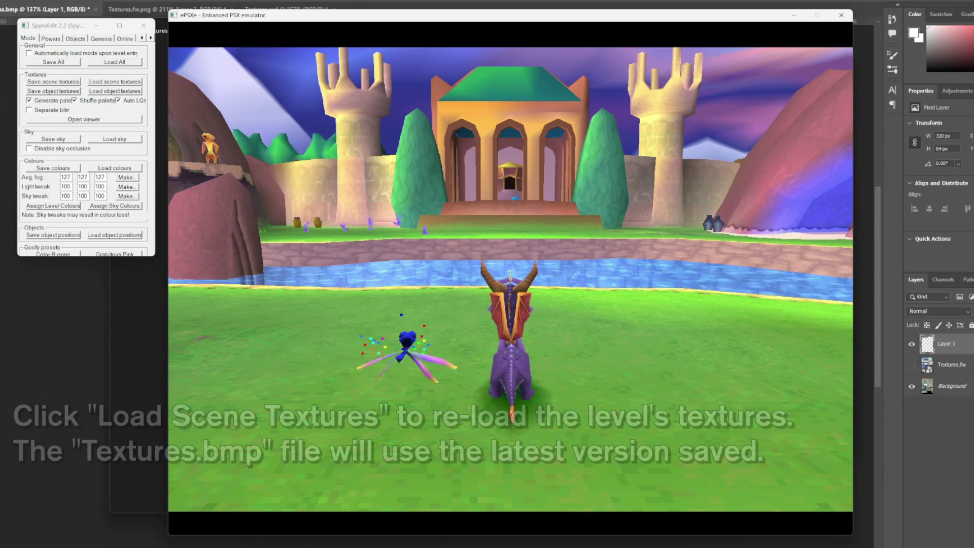
key("Up")
key("z")
key("Left")
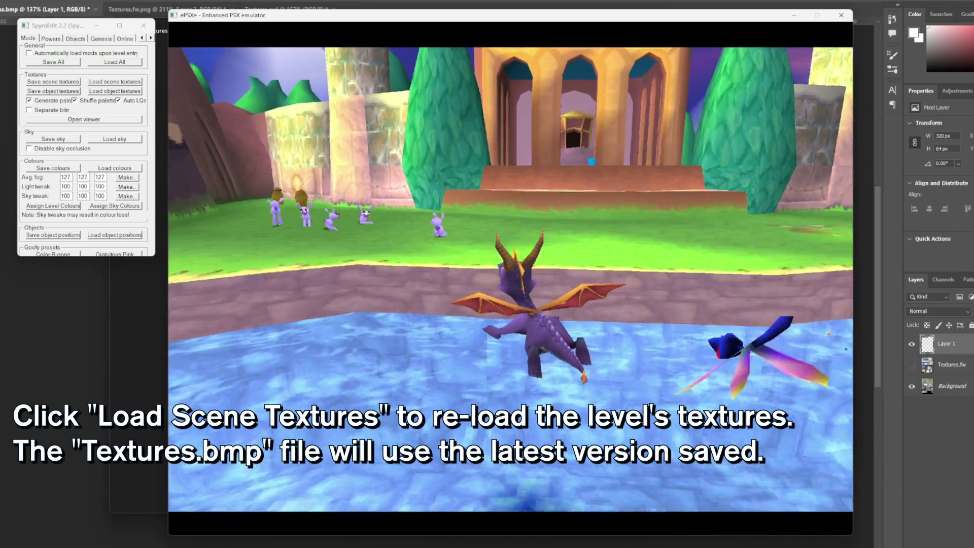
key("Up")
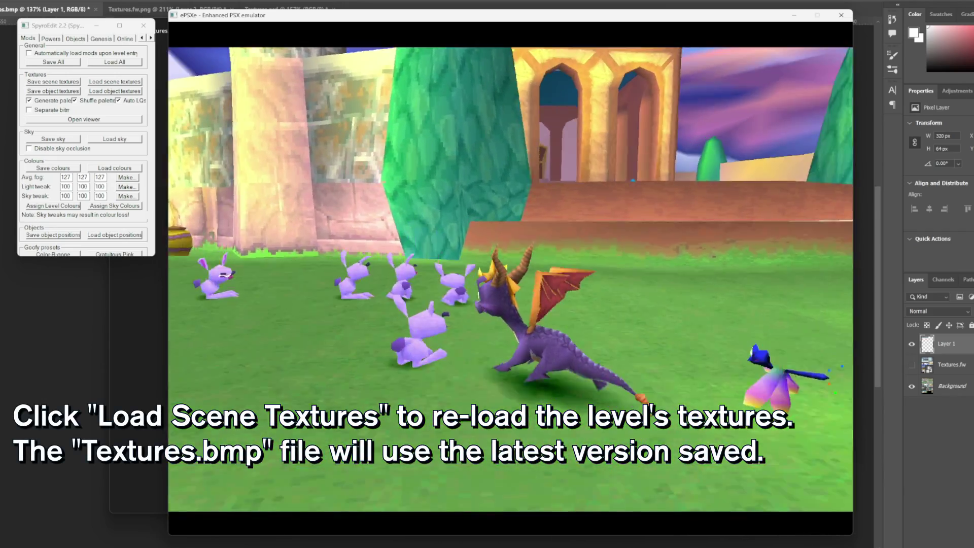
key("z")
key("Down")
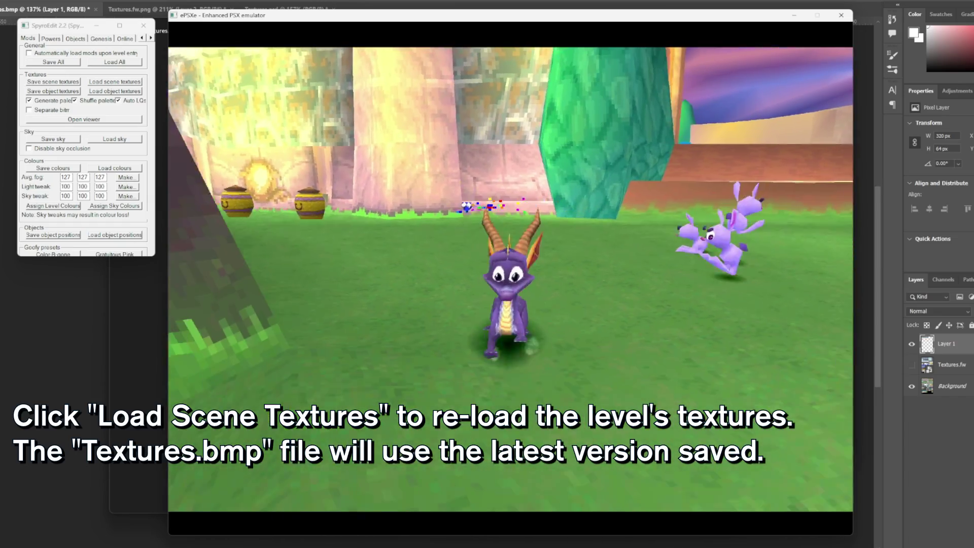
key("Right")
key("Up")
key("Right")
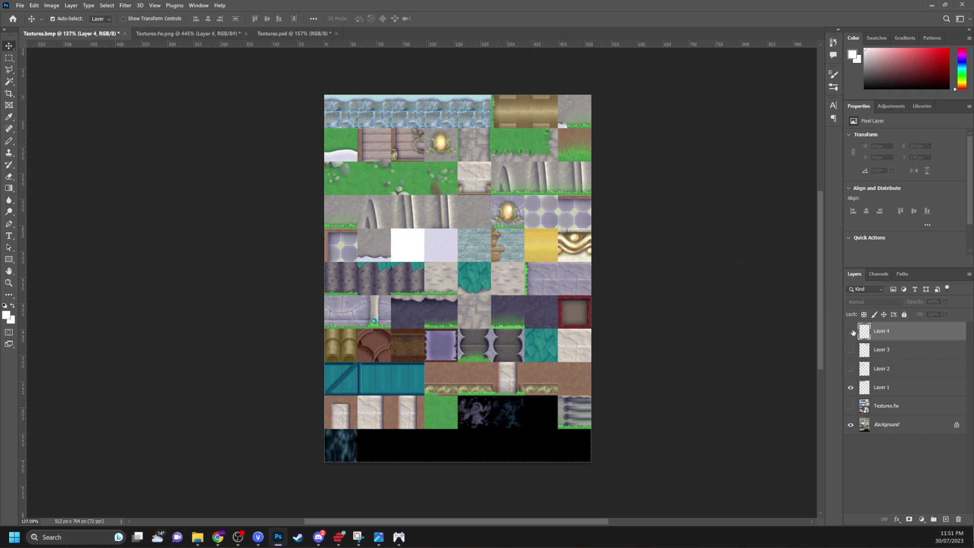
- Turn on Layers 4, 3 and 2 so light-blue ice tiles cover the grass and wood tiles
left_click(851, 331)
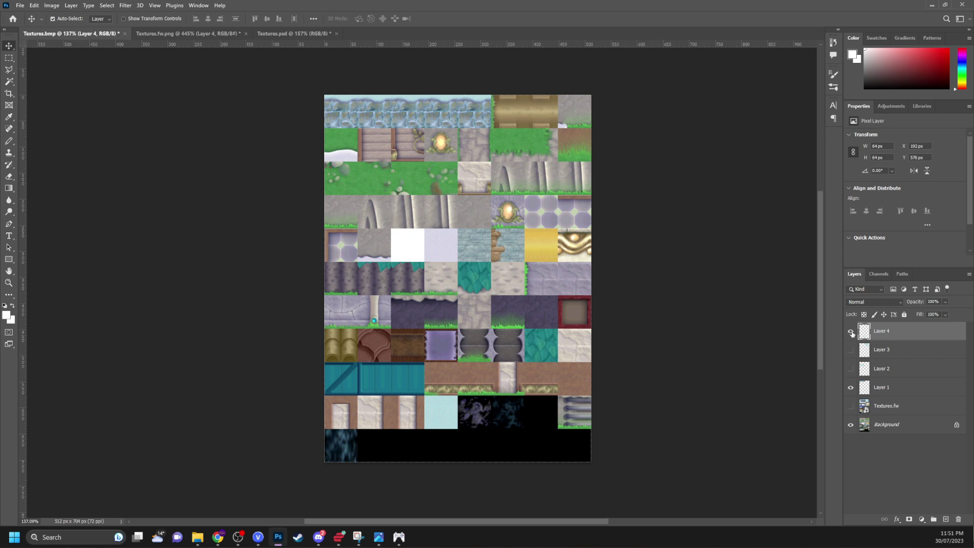
left_click(852, 349)
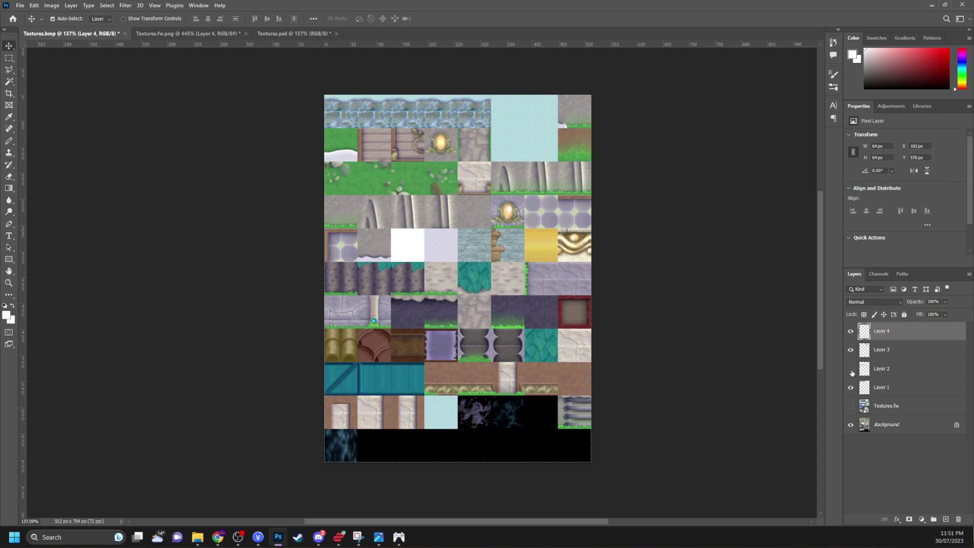
left_click(851, 369)
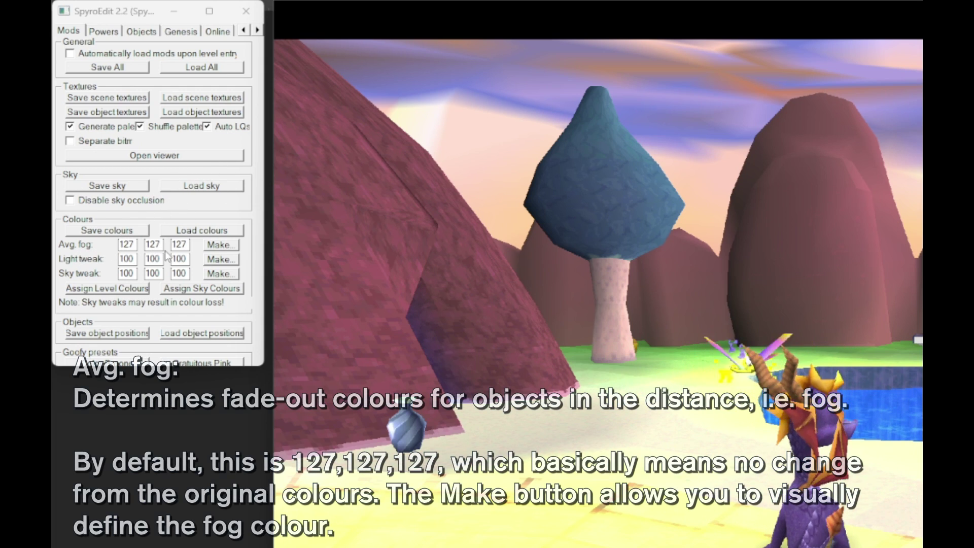
- Enter Avg. fog 88, 99, 127 and Light tweak 77, 66, 111 in SpyroEdit's Colours fields
double_click(133, 245)
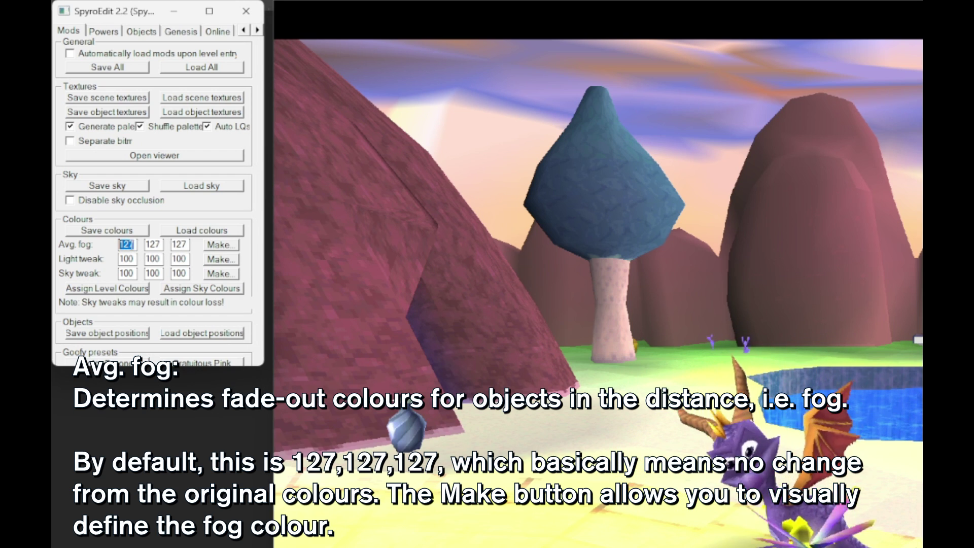
double_click(161, 244)
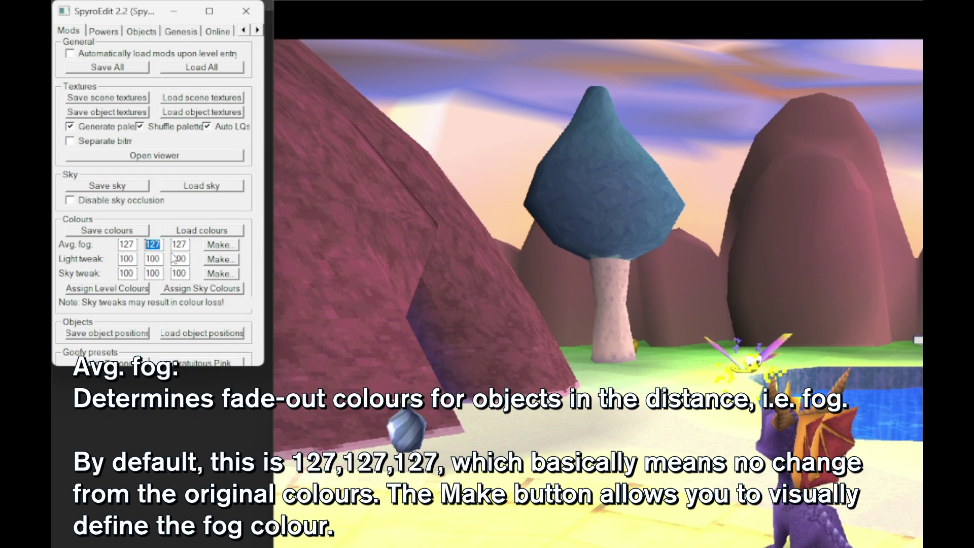
type("99")
double_click(157, 259)
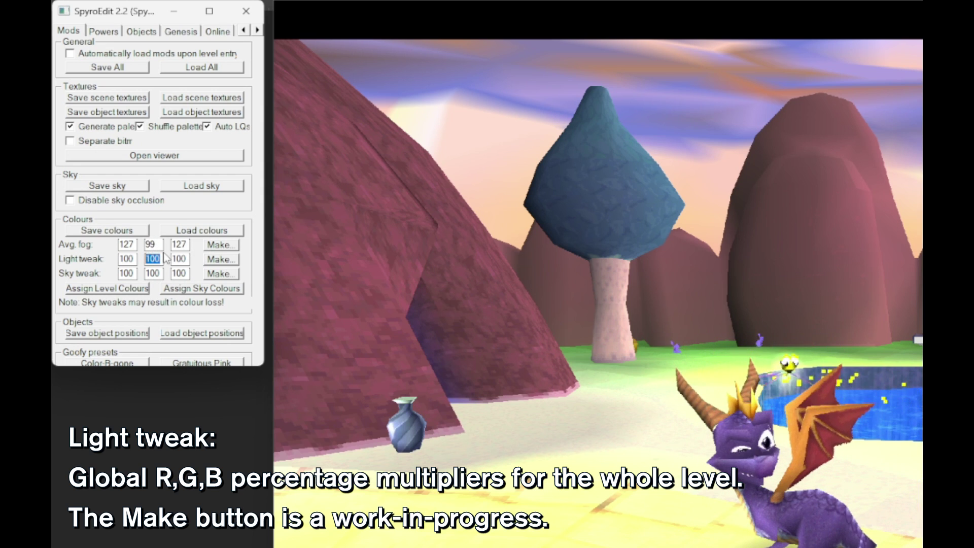
type("66")
key("shift+Tab")
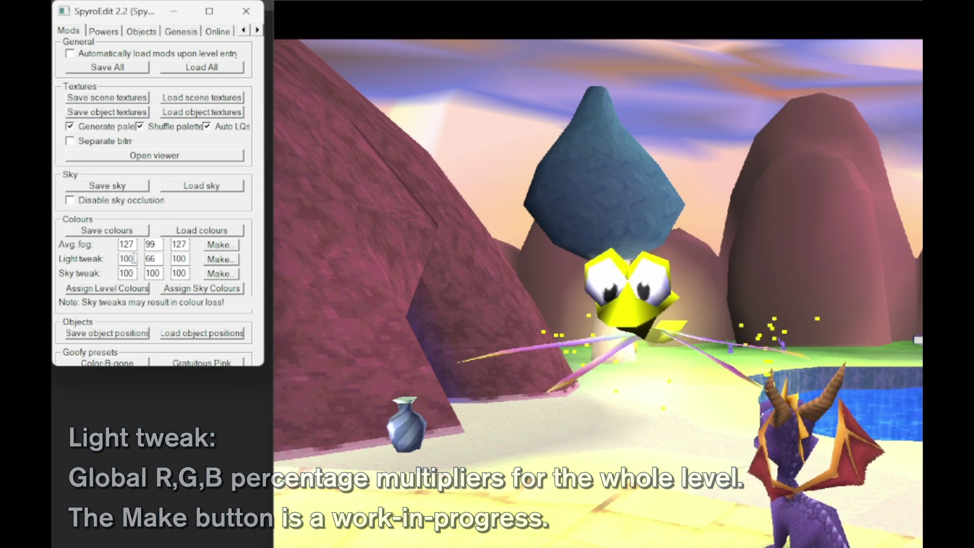
type("77")
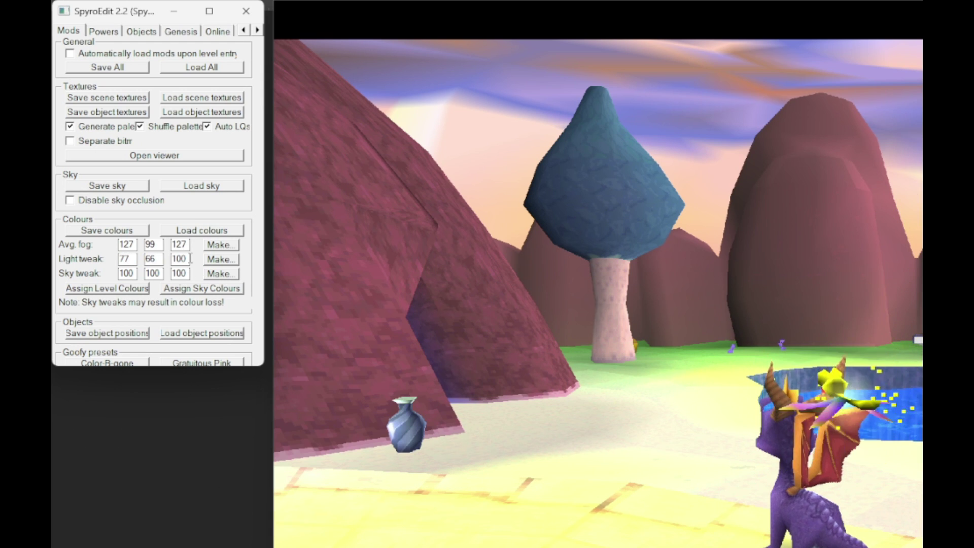
double_click(188, 259)
type("111")
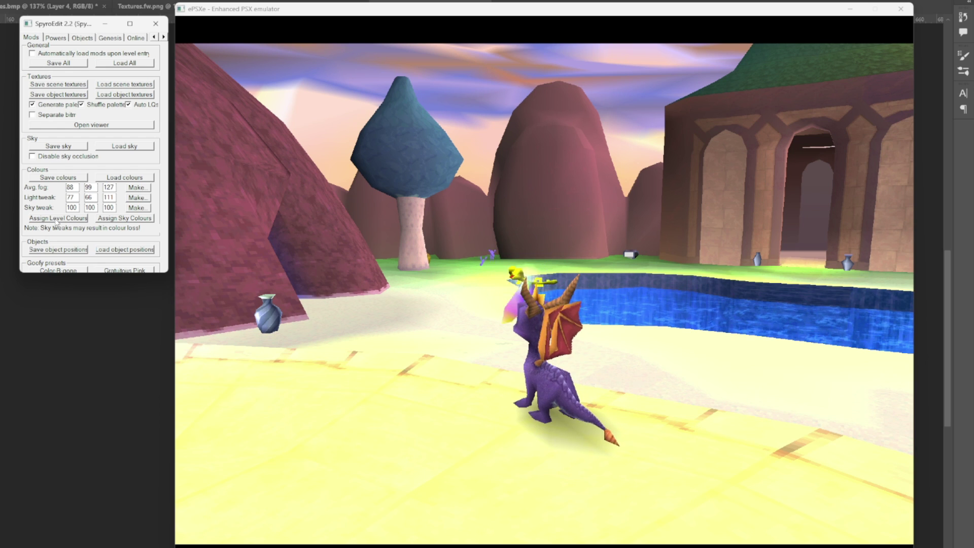
- Assign the level colours and run Spyro around the plaza to view the purple tint
left_click(104, 289)
left_click(273, 240)
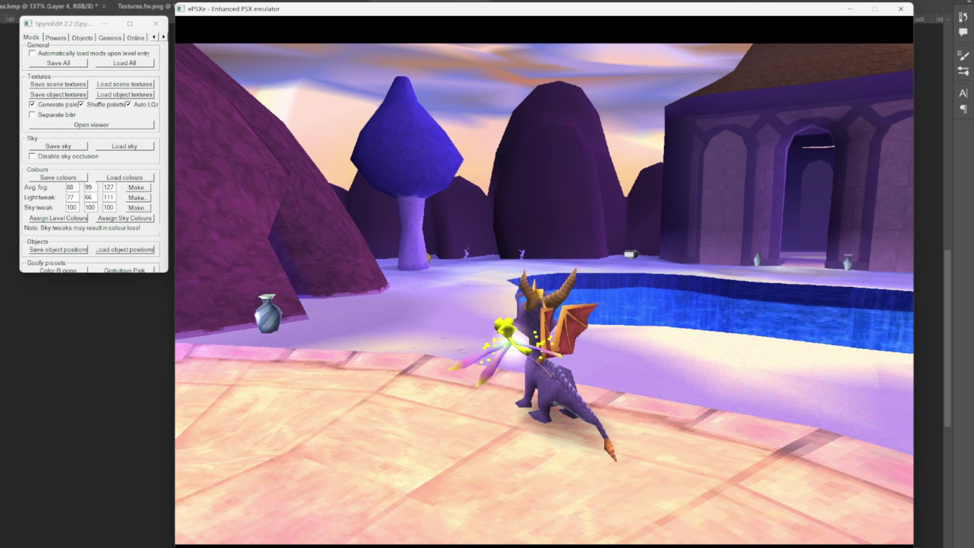
key("Left")
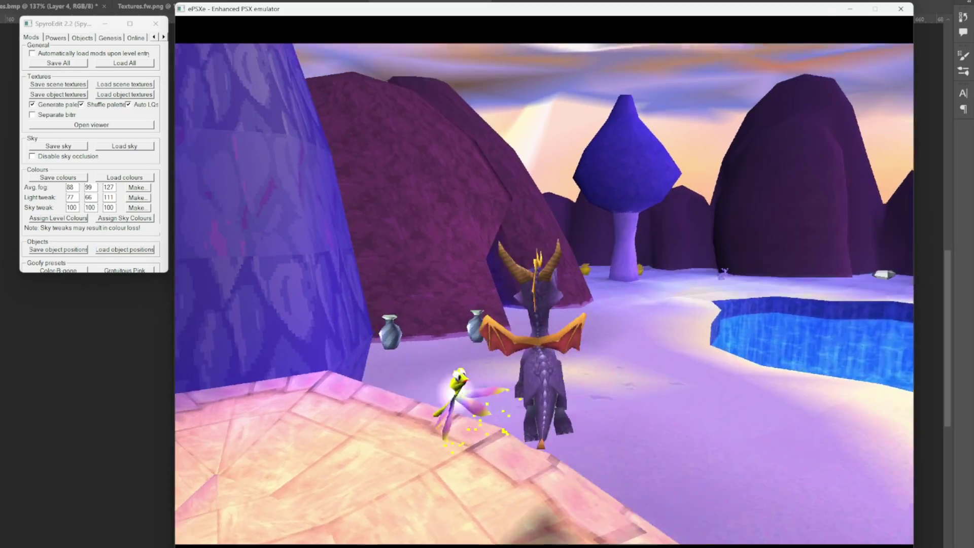
key("Left")
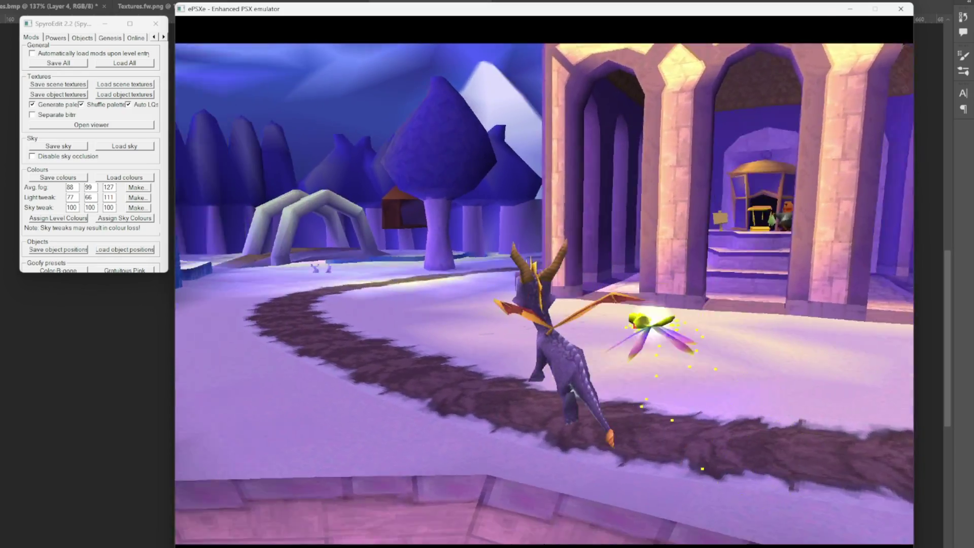
key("Up")
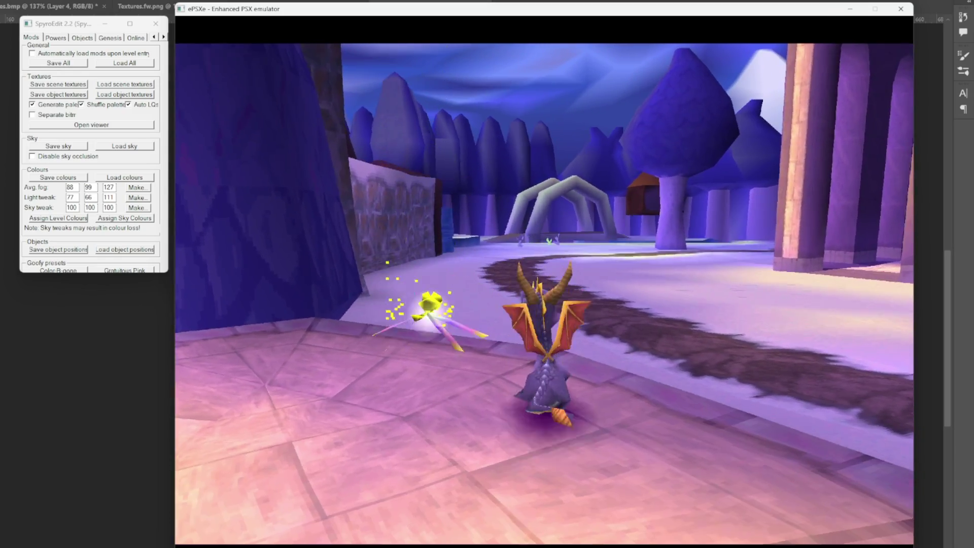
key("z")
key("Right")
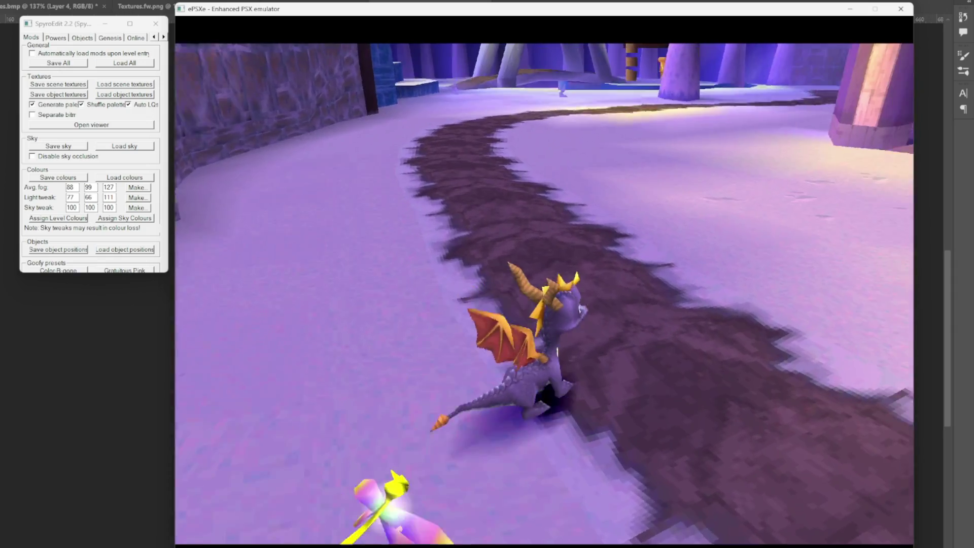
key("Up")
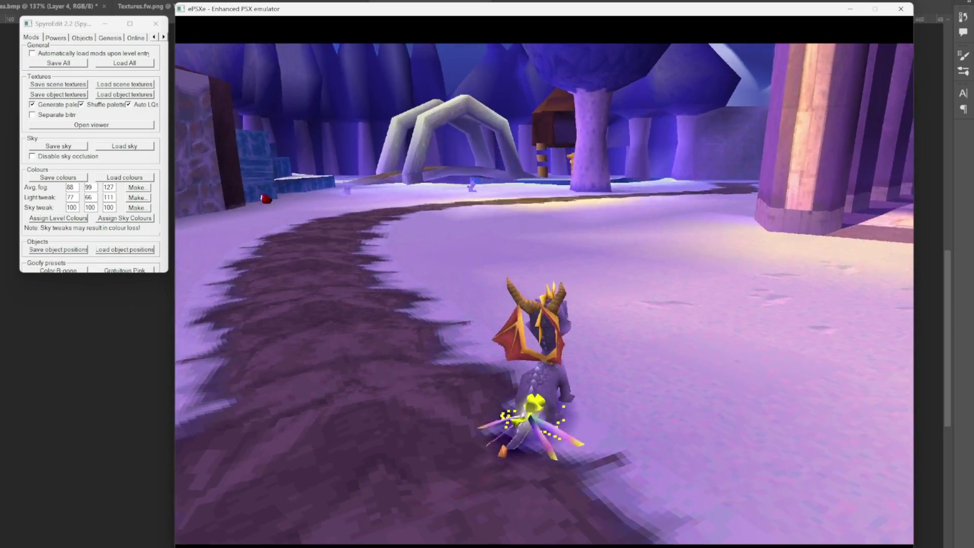
key("Right")
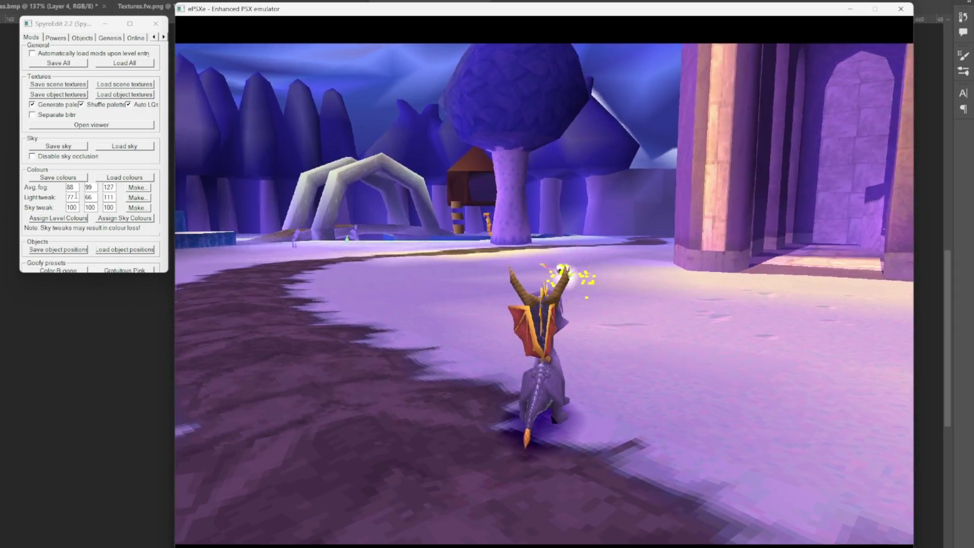
- Change Avg. fog to 58, 59 and Light tweak to 77, 36, 88, then assign level colours
double_click(72, 188)
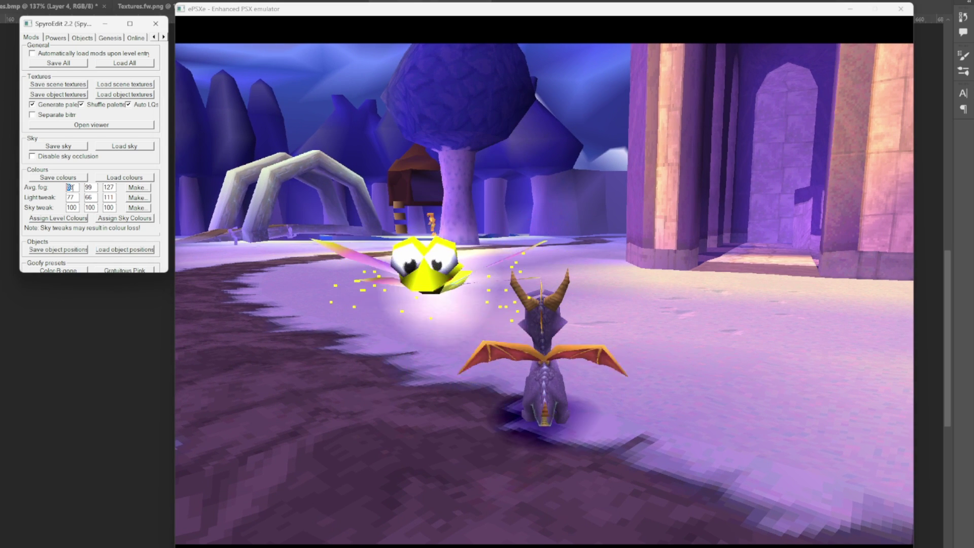
type("58")
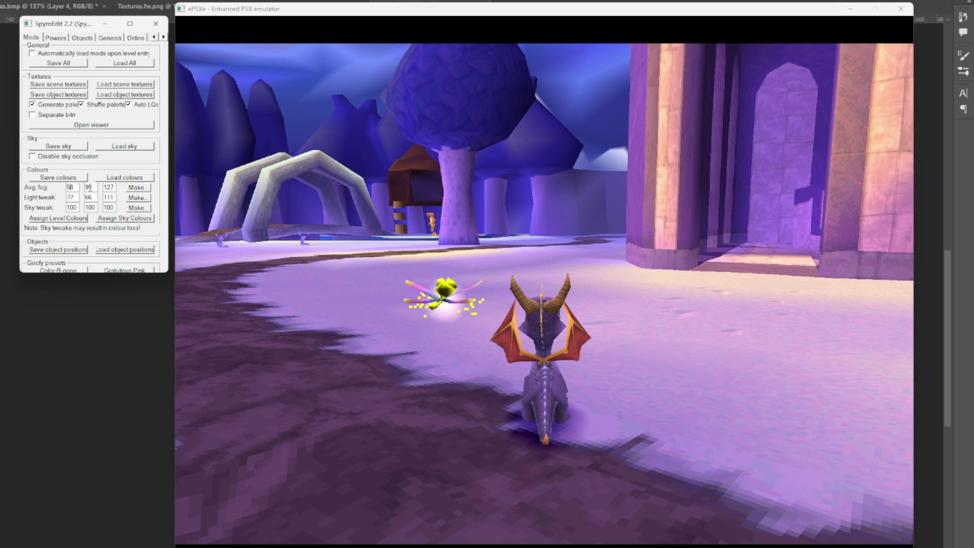
double_click(88, 188)
type("59")
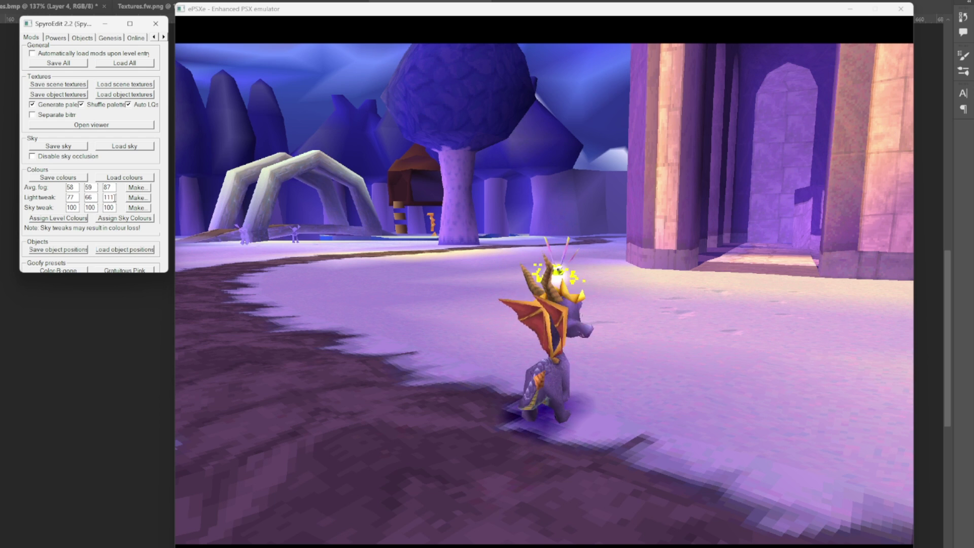
double_click(111, 198)
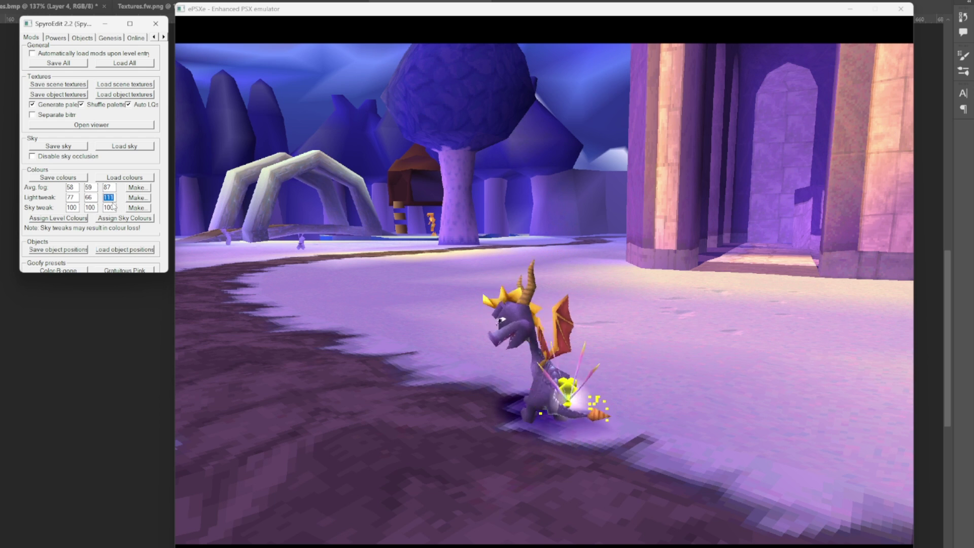
type("88")
left_click_drag(70, 197, 66, 198)
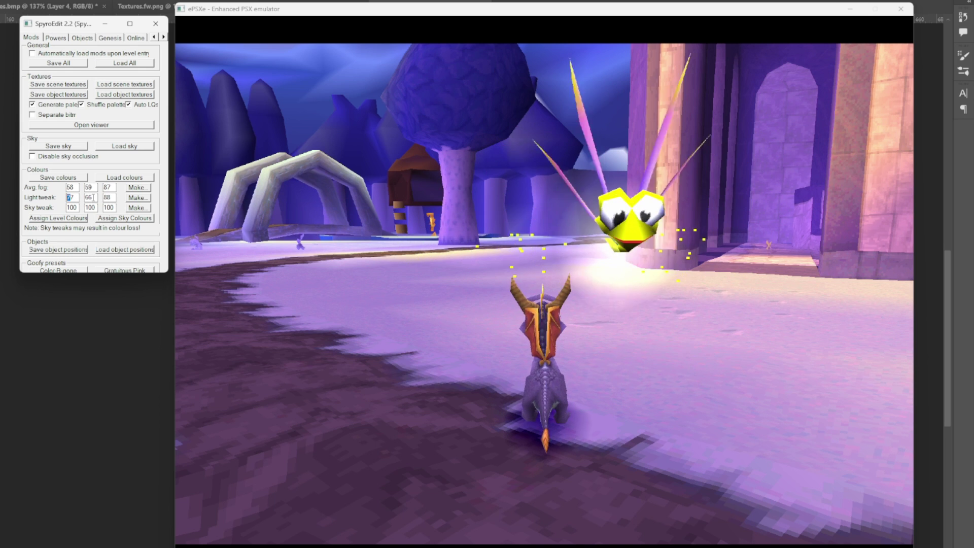
double_click(89, 198)
type("36")
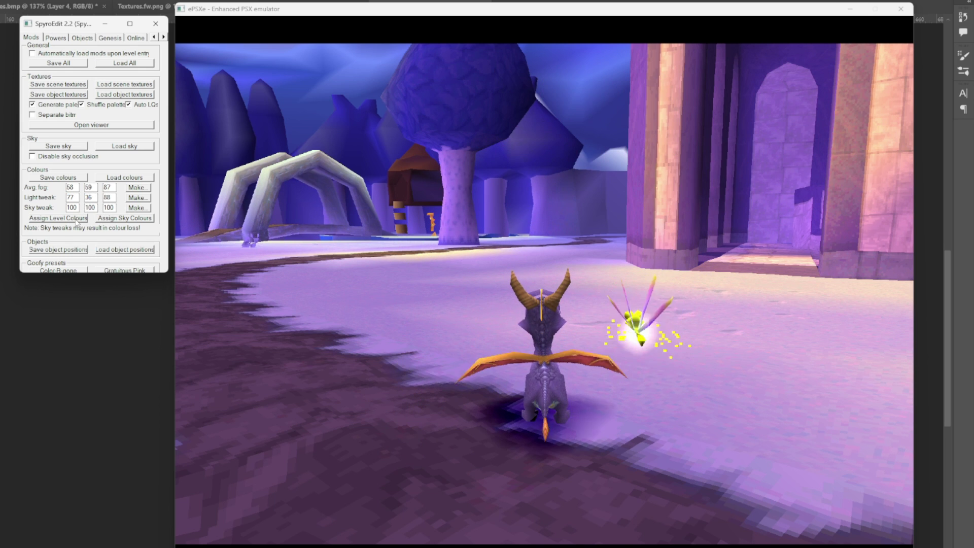
left_click(77, 220)
- Run Spyro up the pink ledges and across the blue ledges to inspect the magenta recolour
left_click(389, 261)
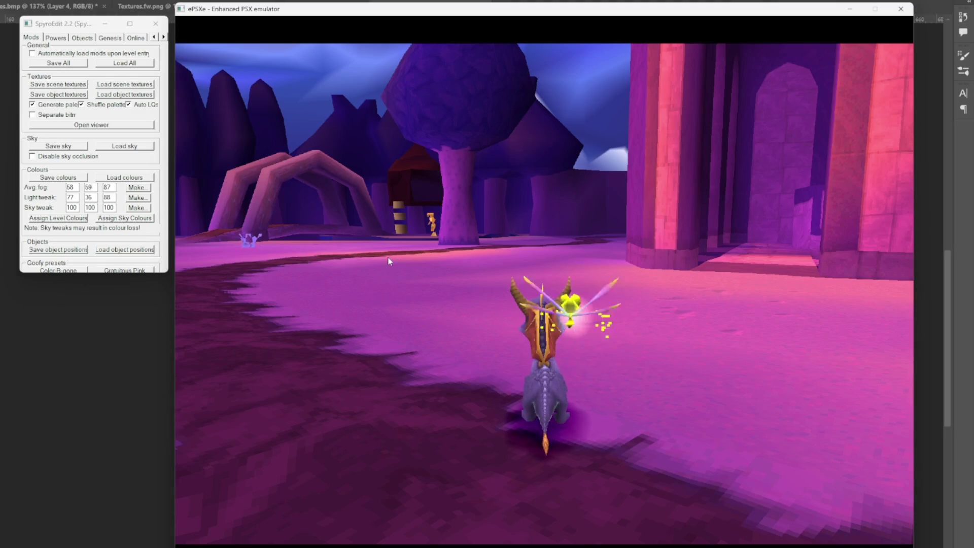
key("Left")
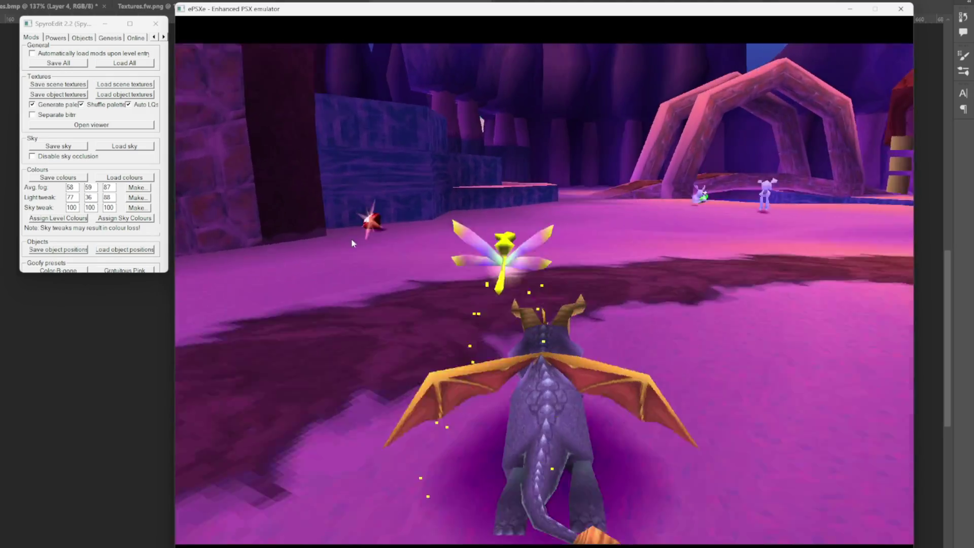
key("Left")
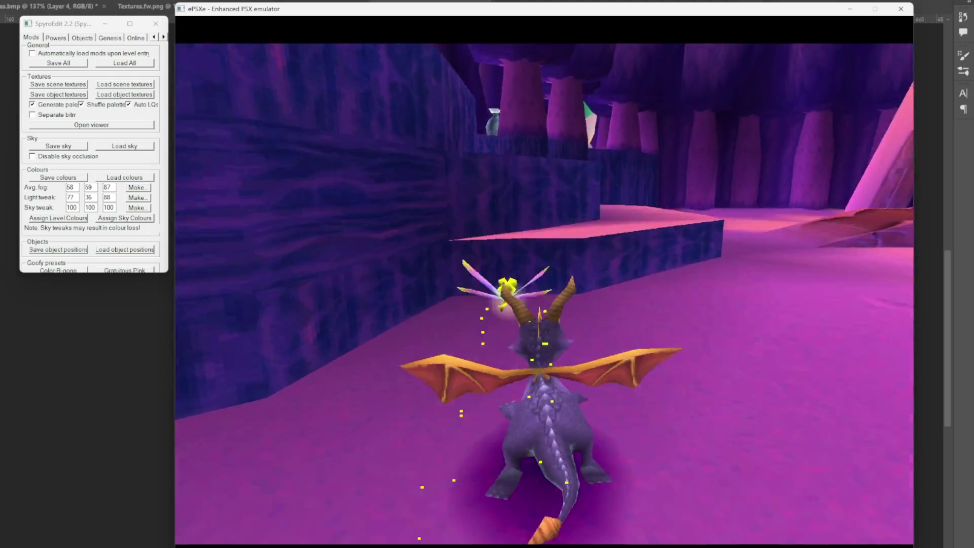
key("Up")
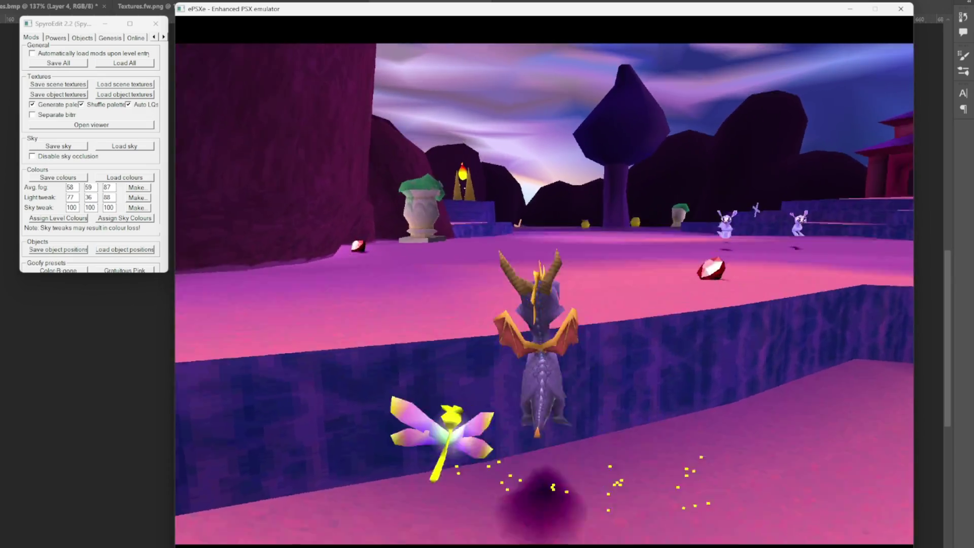
key("Up")
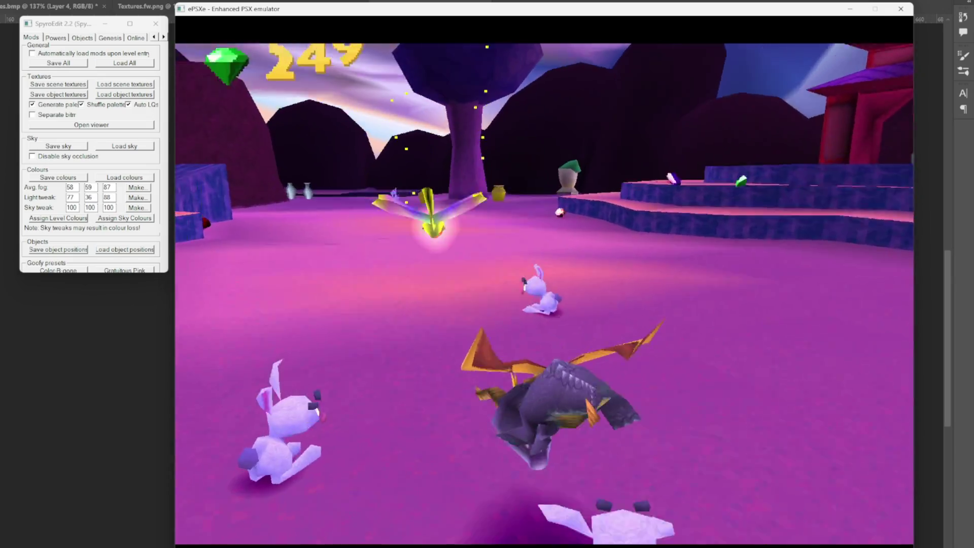
key("Left")
key("Up")
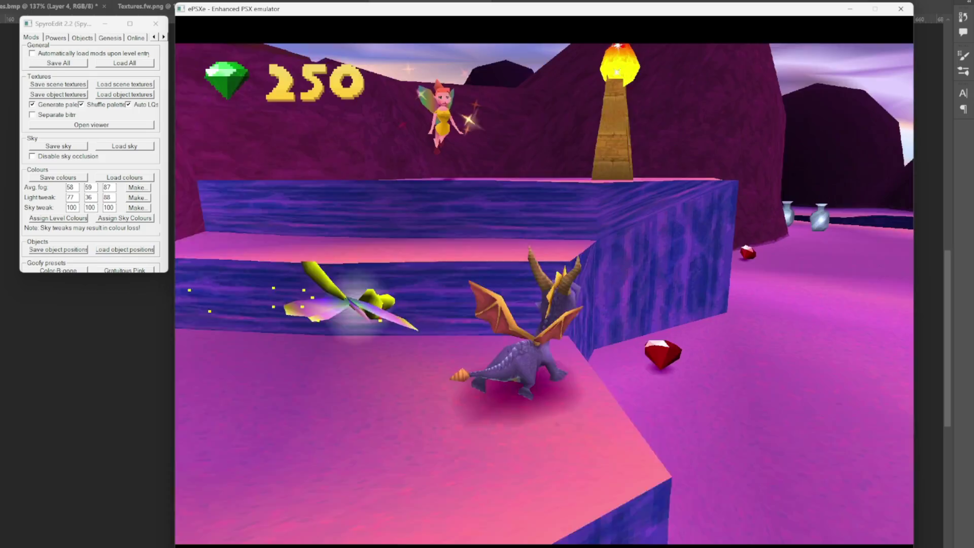
key("Right")
key("Up")
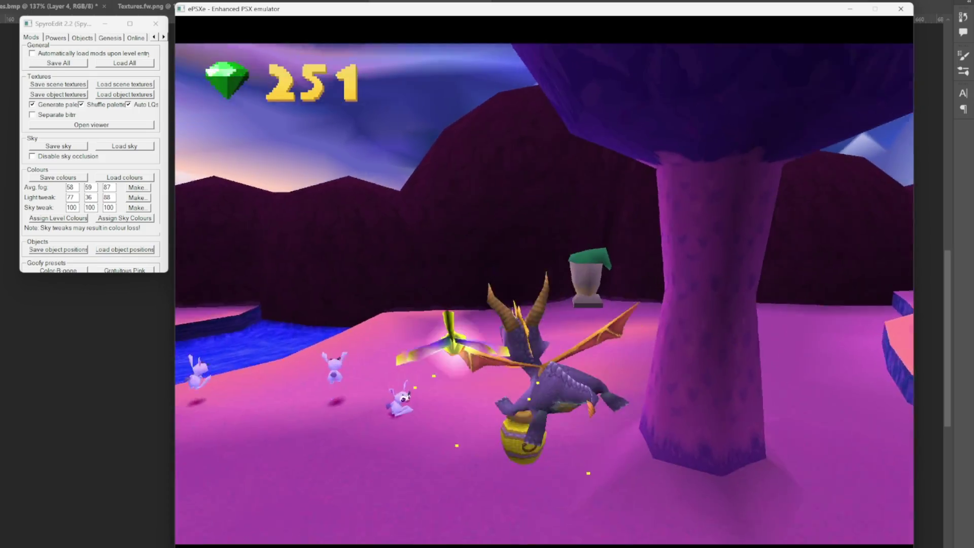
key("Left")
- Pick a basic colour for the Light tweak giving 33, 63, 0, then assign level colours
left_click(137, 197)
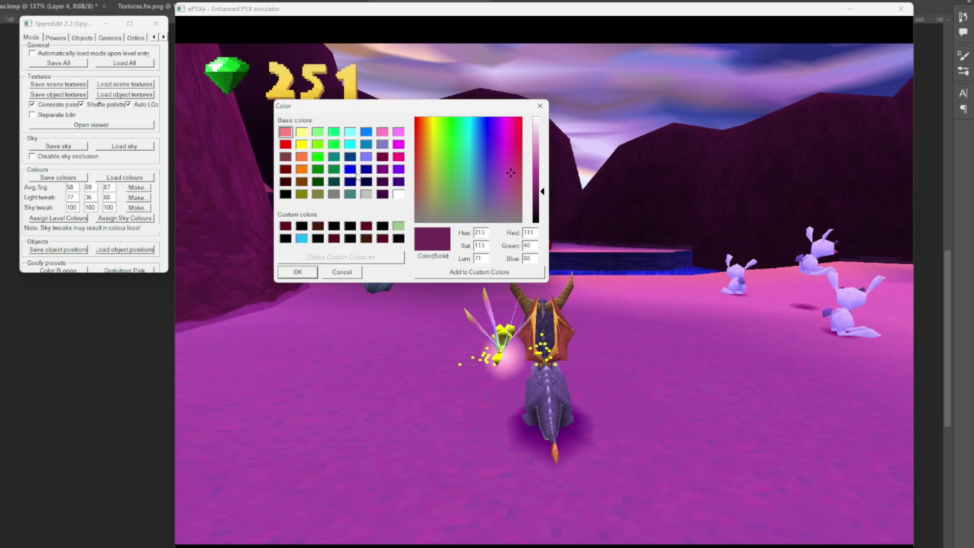
left_click(366, 169)
left_click(317, 159)
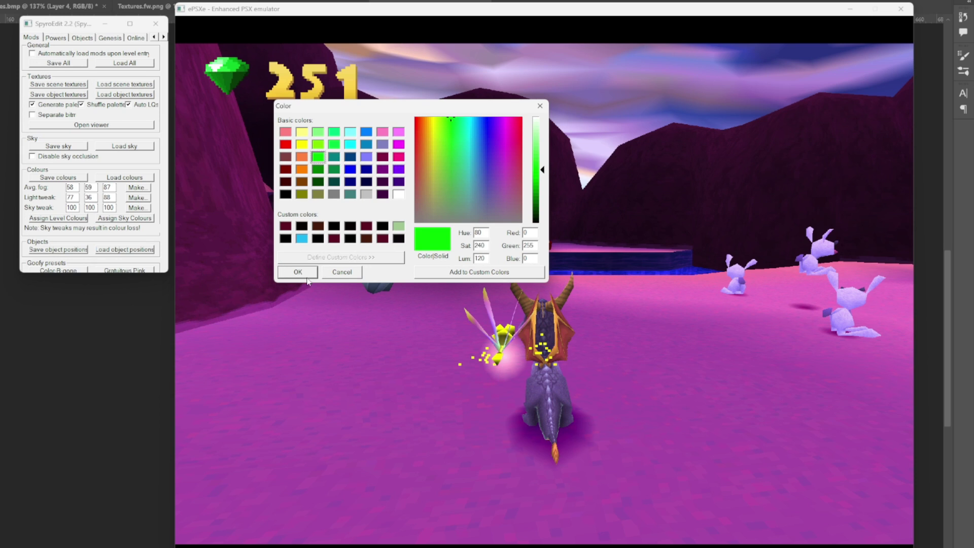
left_click(286, 145)
left_click(300, 170)
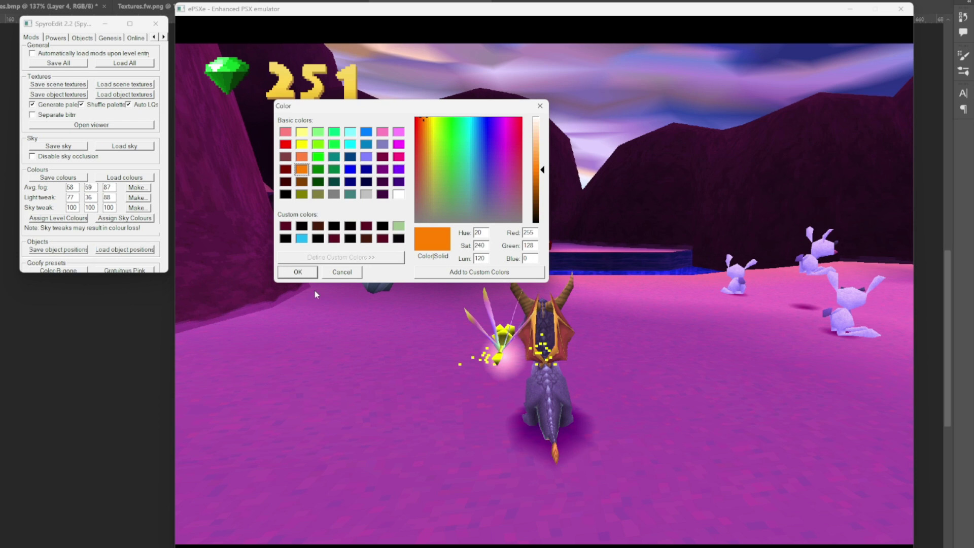
left_click(298, 272)
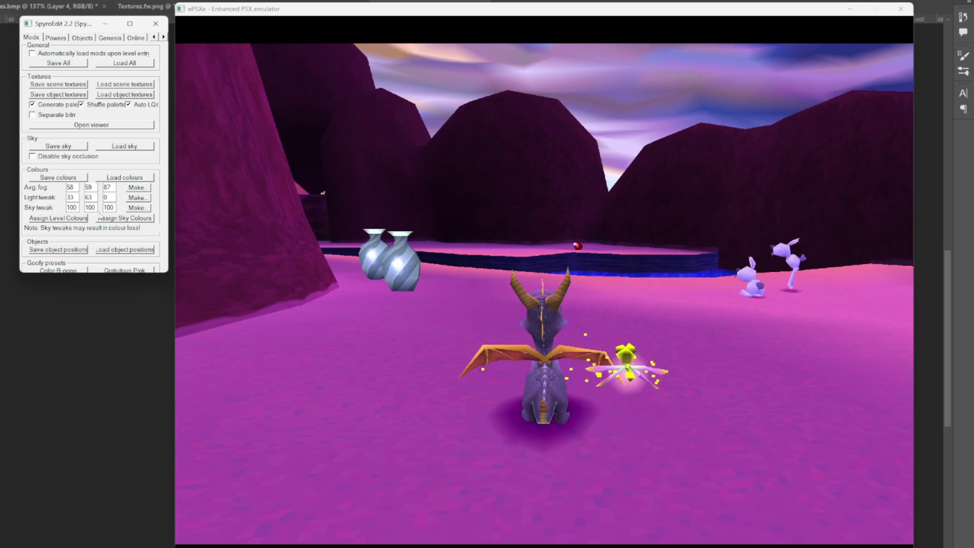
left_click(73, 219)
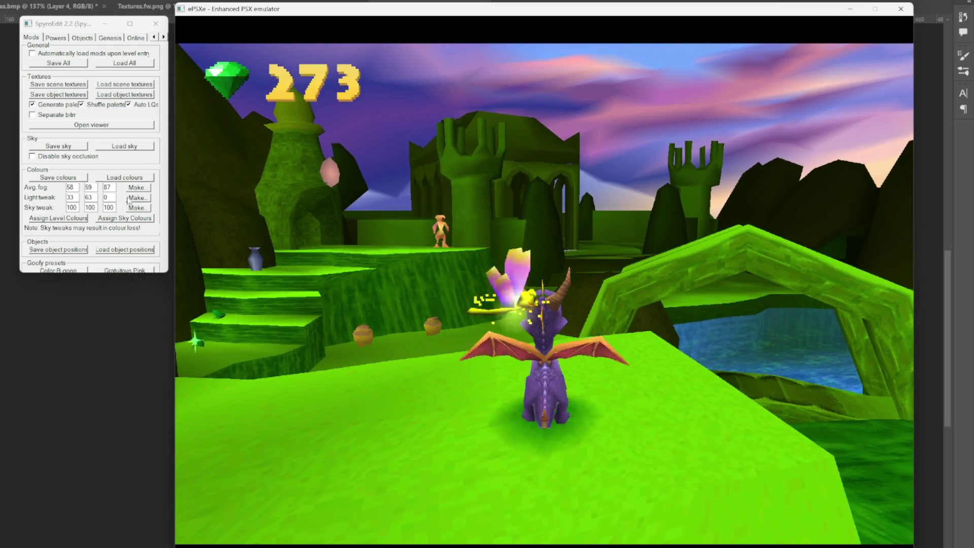
- Pick purple (80, 0, 230) as the level's Light tweak colour
left_click(127, 199)
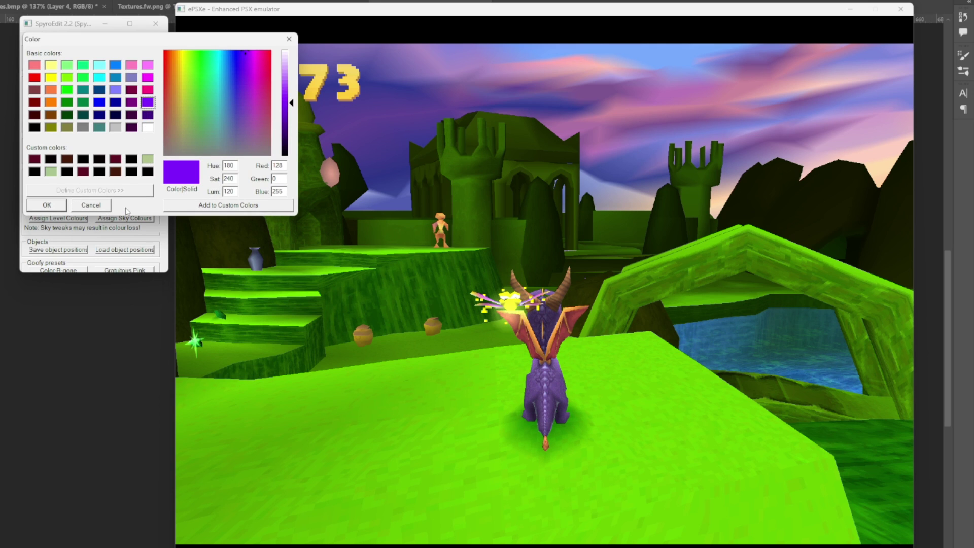
left_click(60, 208)
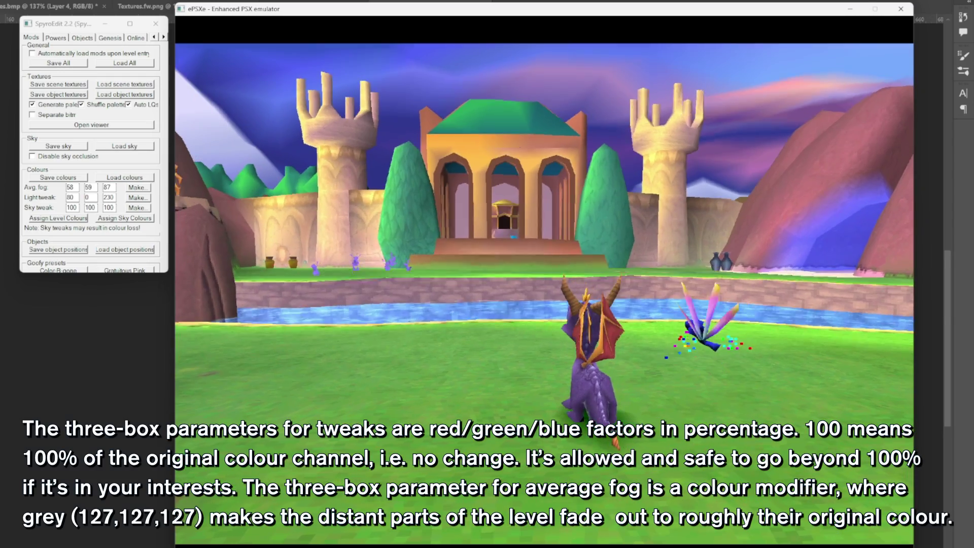
- Assign the 80/0/230 level colours, then glide Spyro over the moat into the castle courtyard
left_click(64, 219)
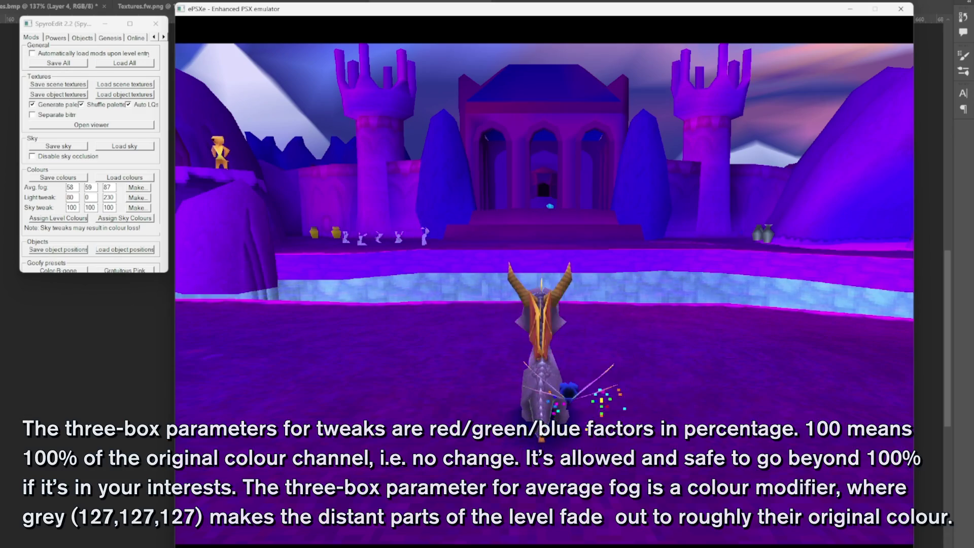
key("Down")
key("x")
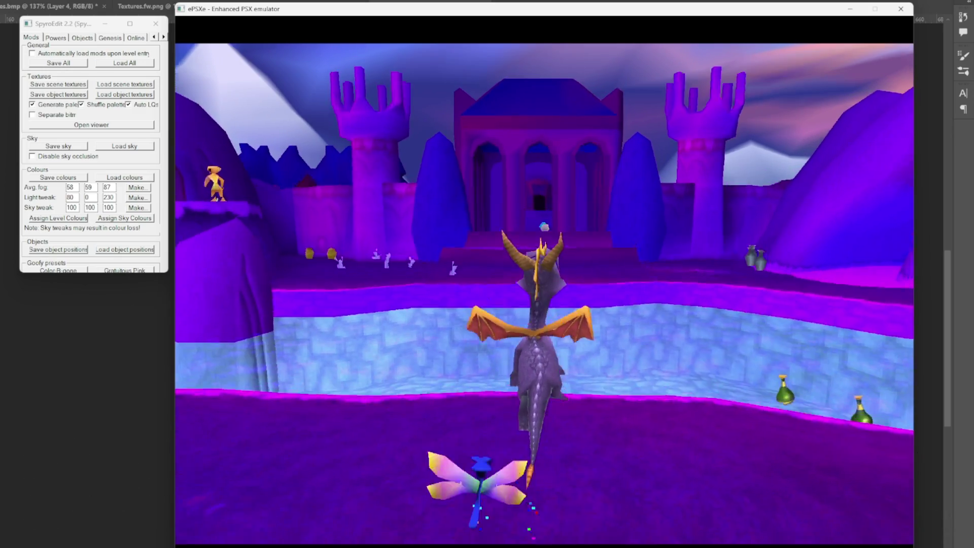
key("Up")
key("x")
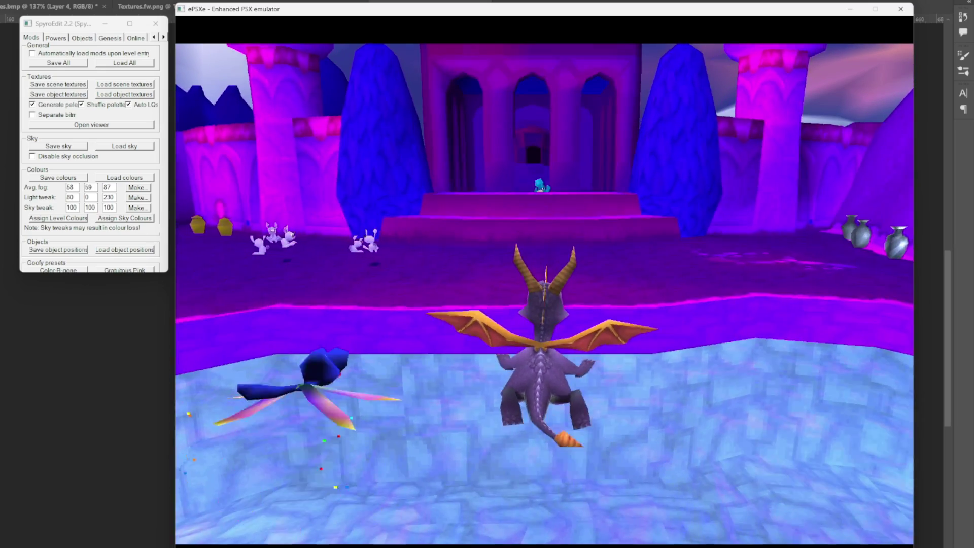
key("Left")
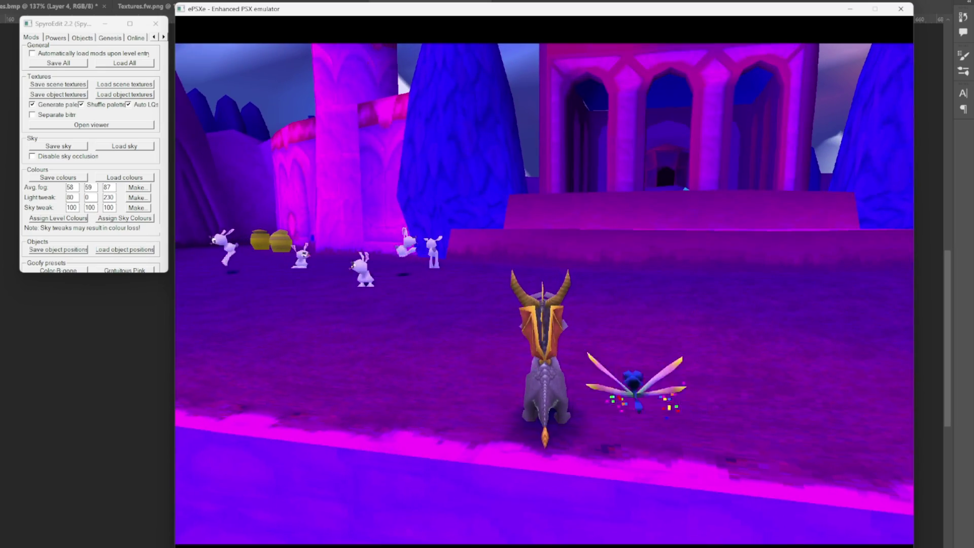
key("Right")
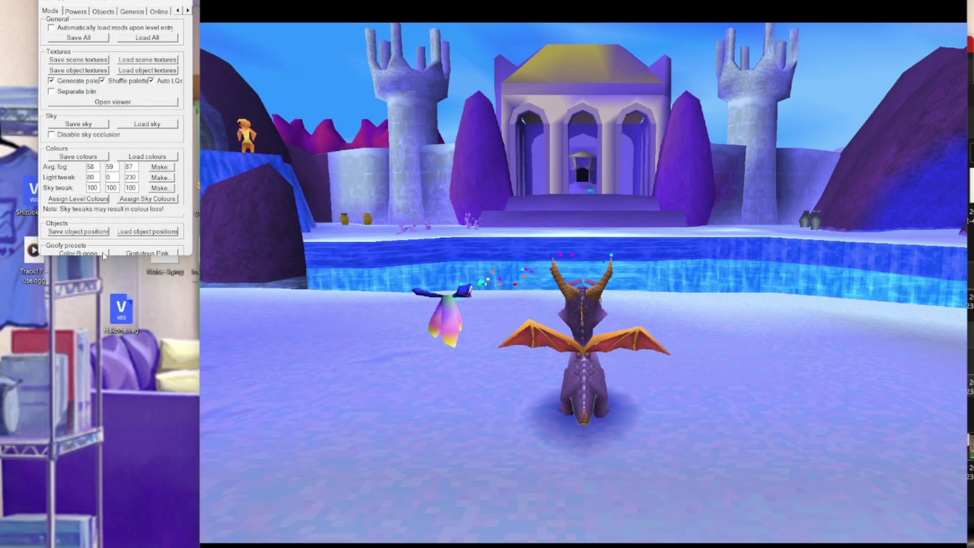
- Enlarge the SpyroEdit window downward so every goofy preset is visible
left_click_drag(108, 269, 109, 308)
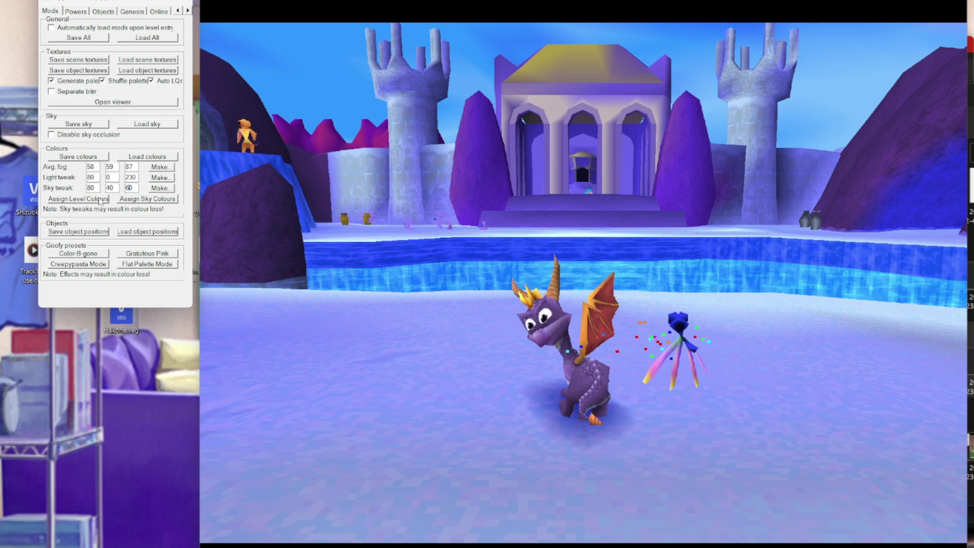
- Assign the 80/40/60 sky tweak to the level's sky
left_click(147, 201)
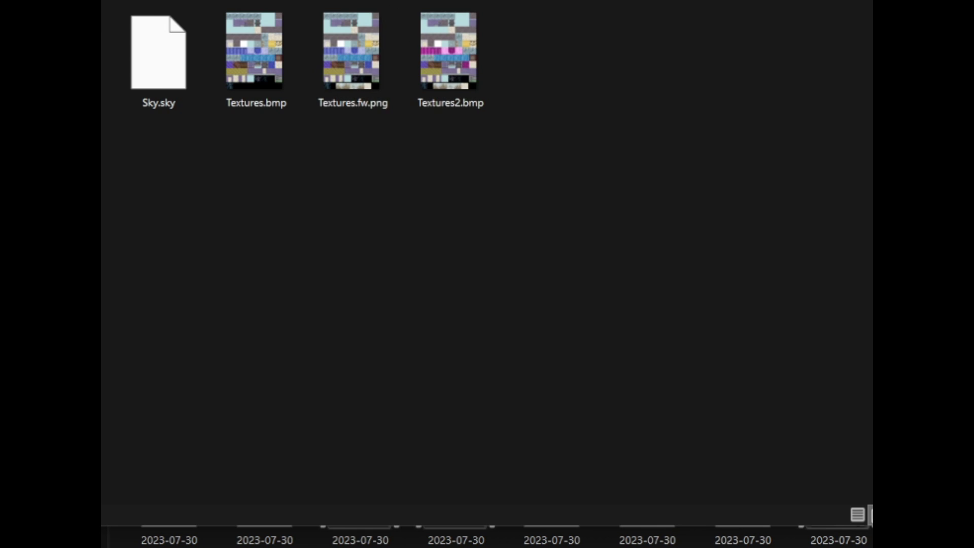
- Go up to the level-mods folder and open Midday Garden Home
key("alt+Left")
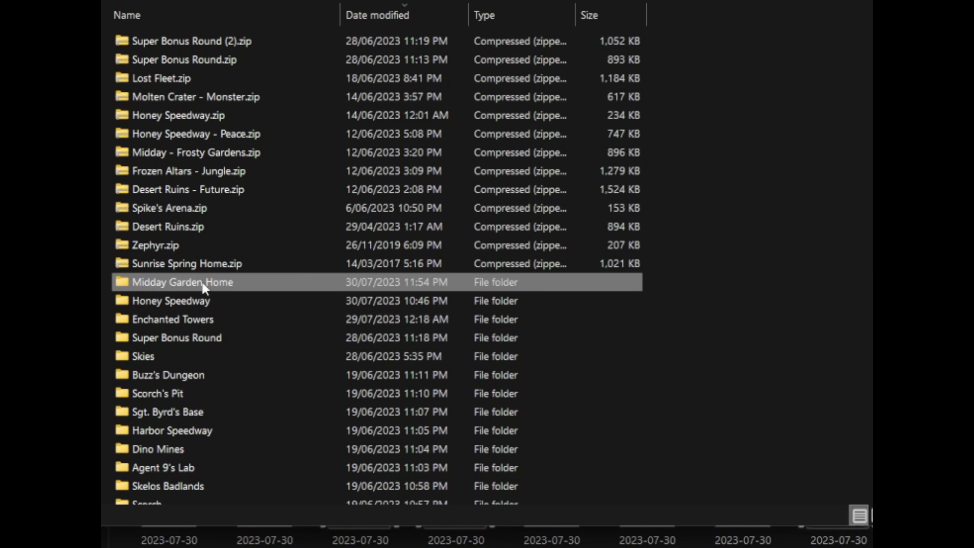
double_click(177, 284)
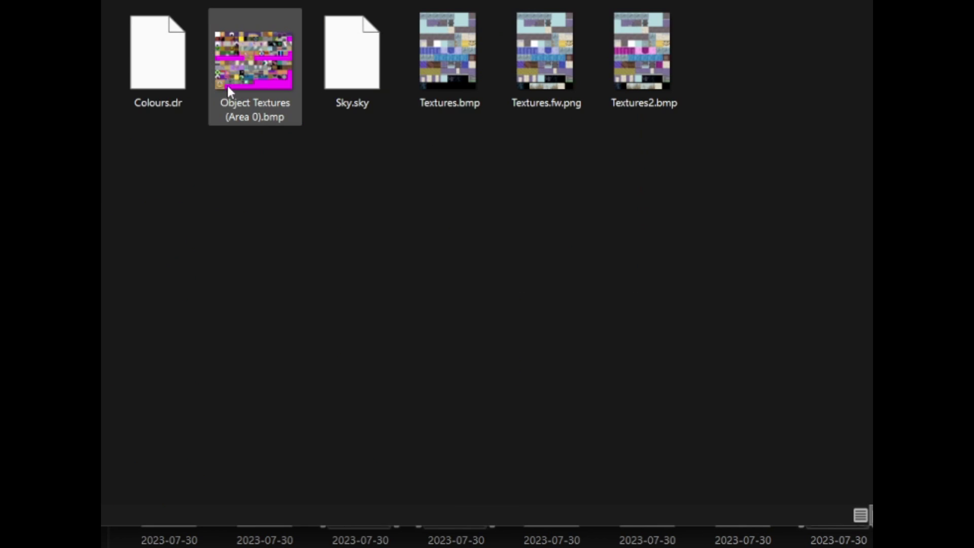